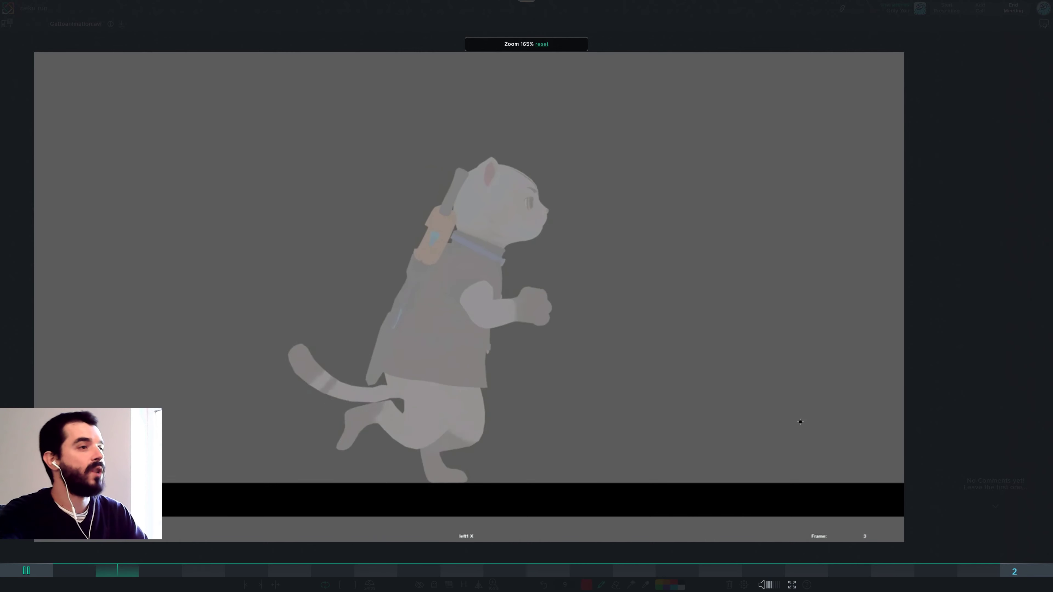
# - Compare the cat's pose on frame 1 with frame 22 to check the loop, and replay the run cycle
pyautogui.press('space')
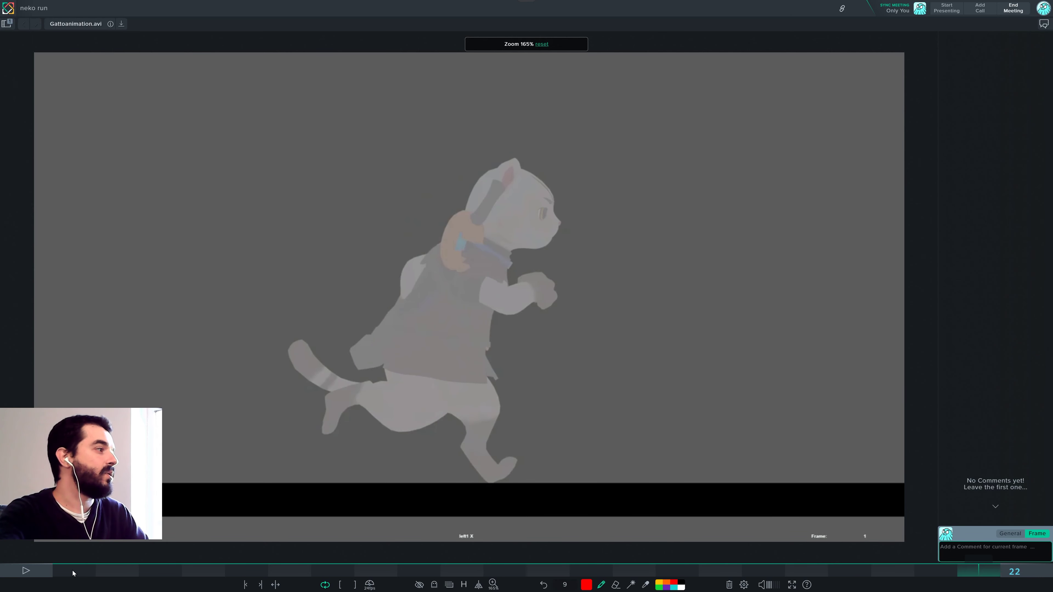
pyautogui.moveTo(73, 571); pyautogui.dragTo(982, 543)
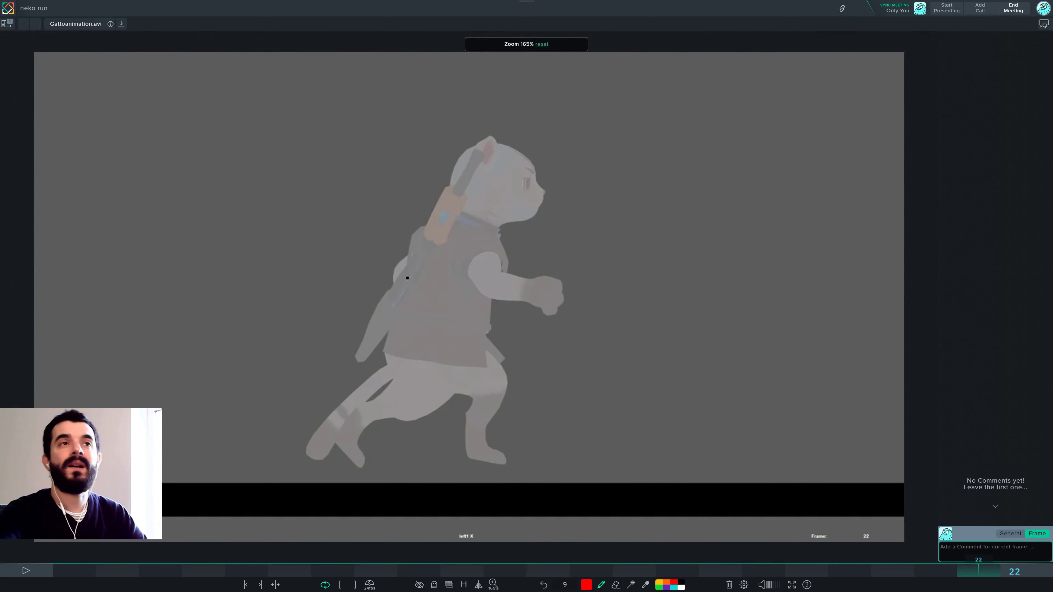
pyautogui.click(63, 573)
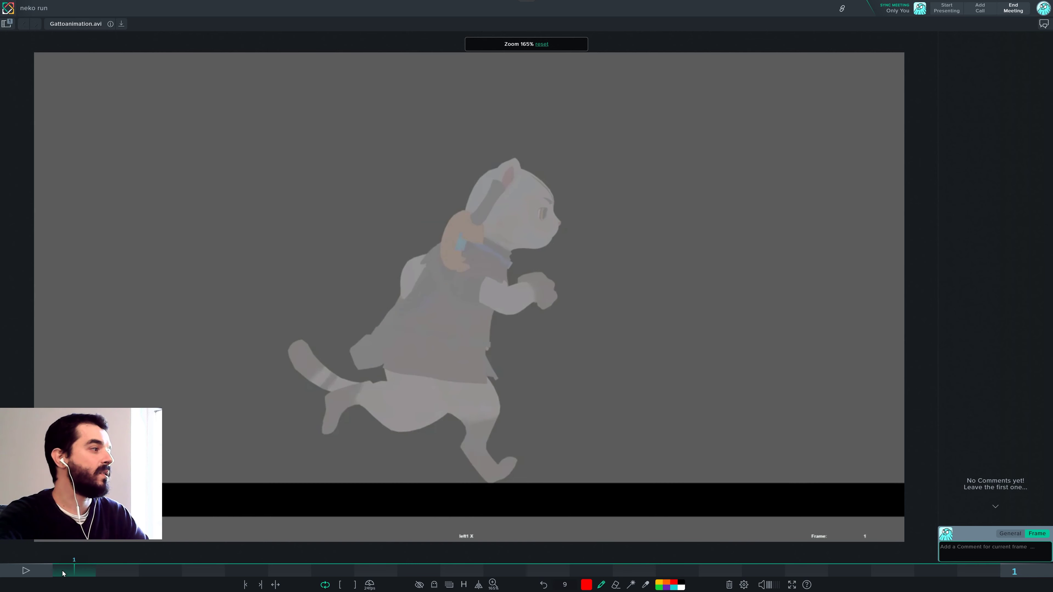
pyautogui.click(977, 569)
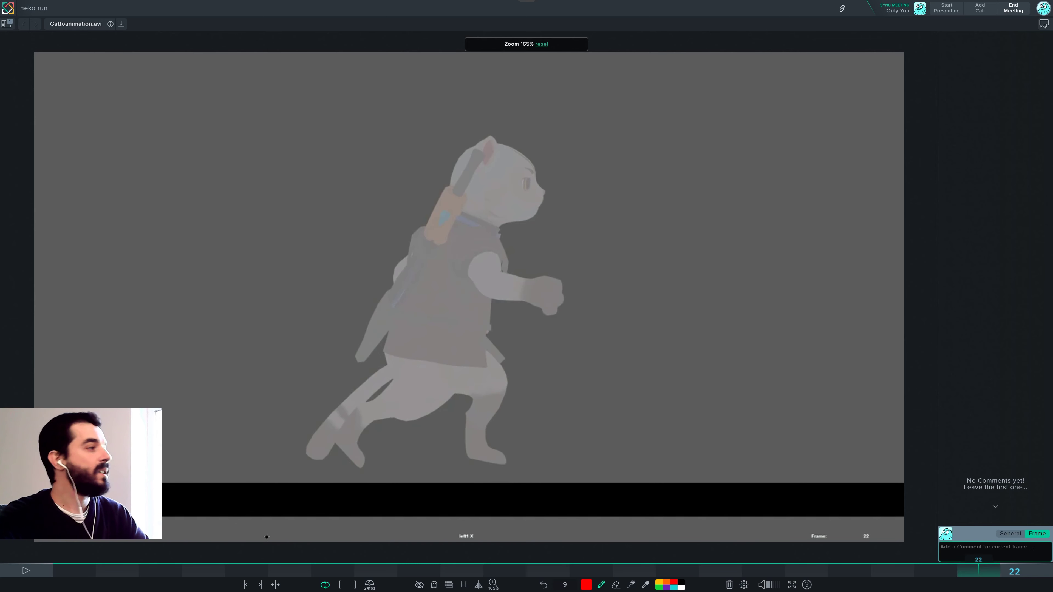
pyautogui.click(76, 572)
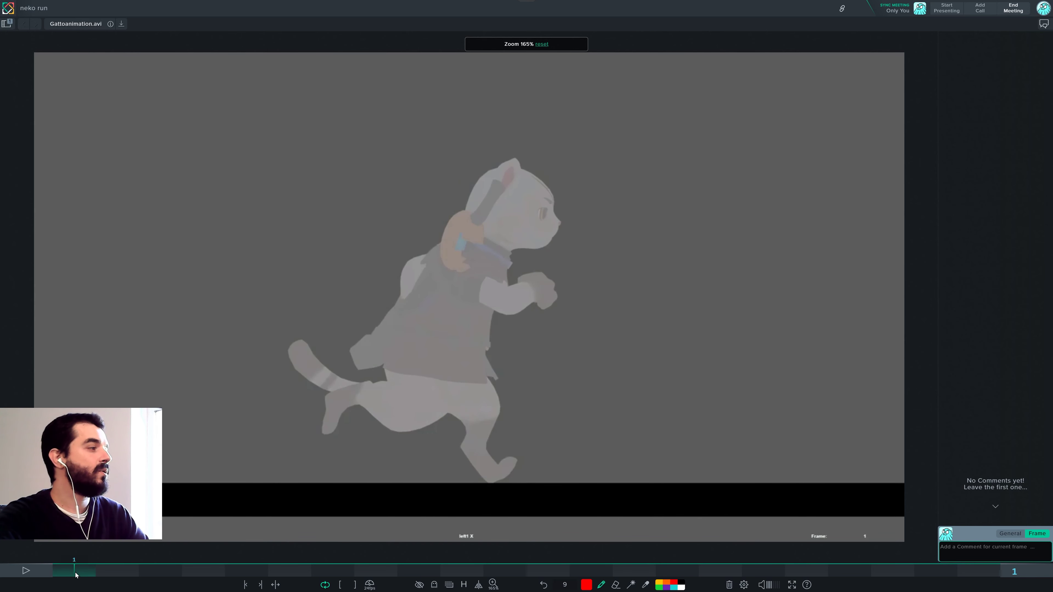
pyautogui.click(974, 572)
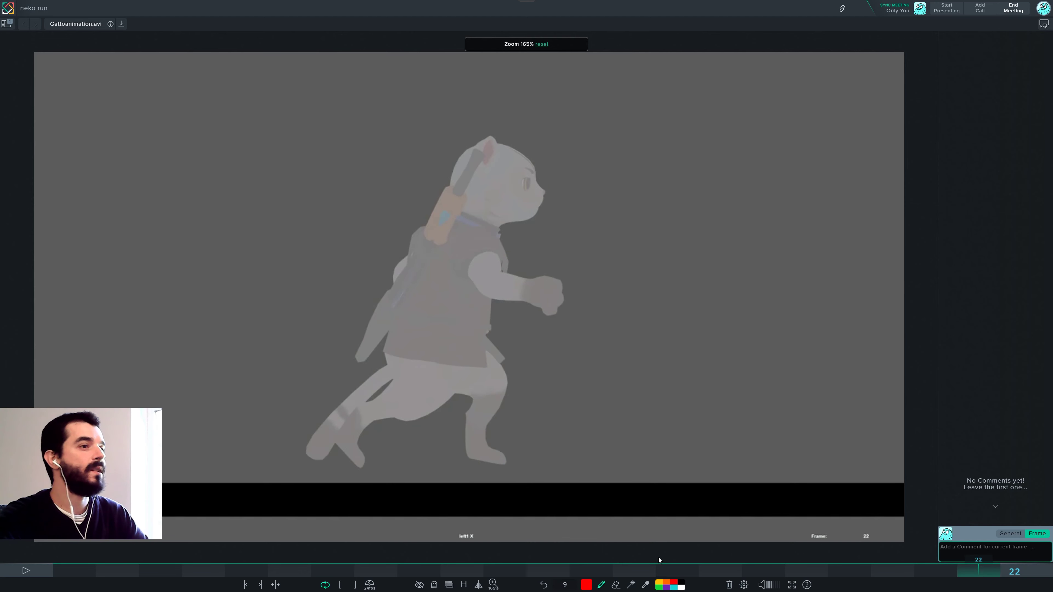
pyautogui.click(76, 572)
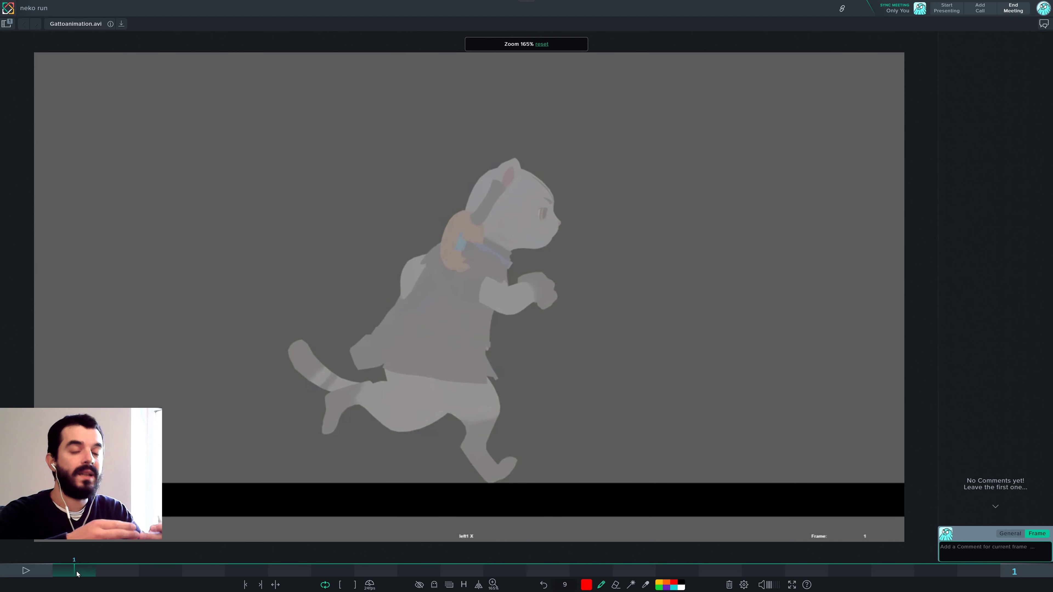
pyautogui.press('space')
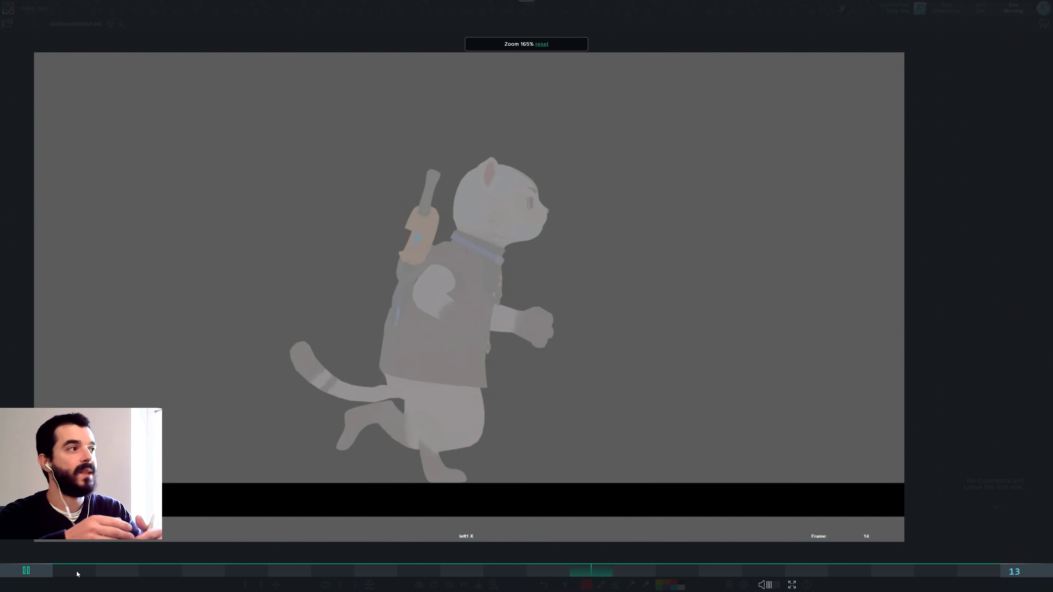
# - On frame 1, sketch a red correction outline over the cat's front lower leg and foot
pyautogui.click(76, 572)
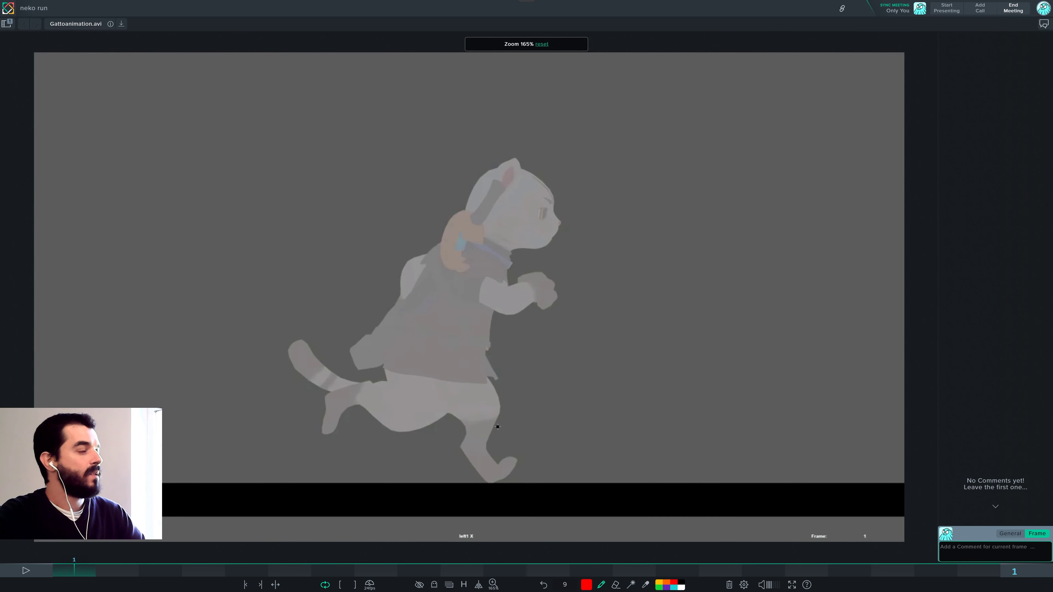
pyautogui.moveTo(500, 410)
pyautogui.mouseDown()
pyautogui.moveTo(494, 440)
pyautogui.moveTo(471, 445)
pyautogui.moveTo(501, 487)
pyautogui.mouseUp()
pyautogui.moveTo(495, 439); pyautogui.dragTo(513, 474)
pyautogui.moveTo(513, 476)
pyautogui.mouseDown()
pyautogui.moveTo(528, 470)
pyautogui.moveTo(507, 487)
pyautogui.mouseUp()
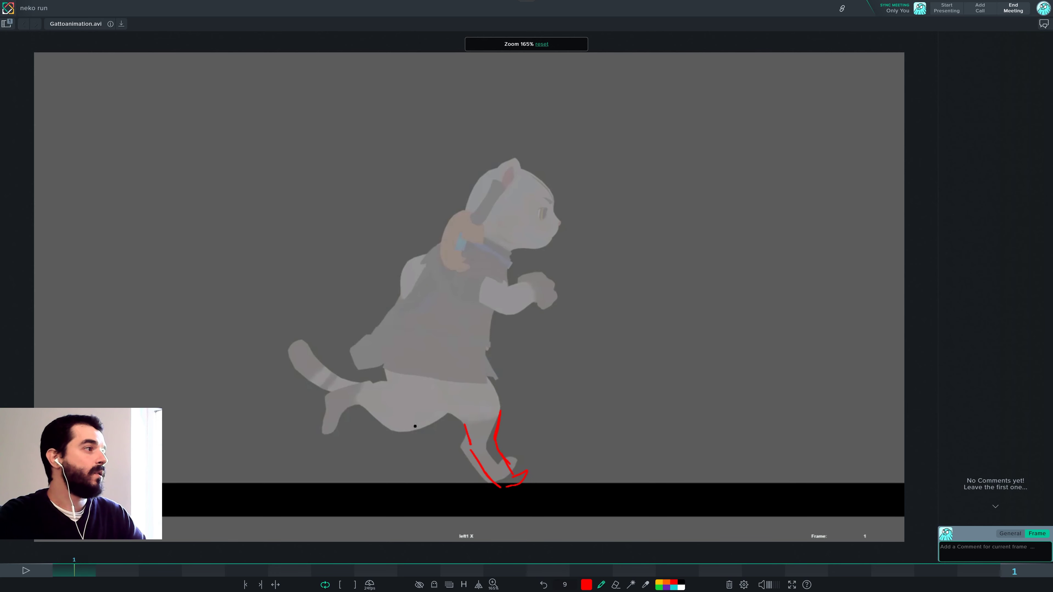
# - Try marking the cat's front thigh with short red strokes on frame 2
pyautogui.press('Right')
pyautogui.press('Right')
pyautogui.press('Right')
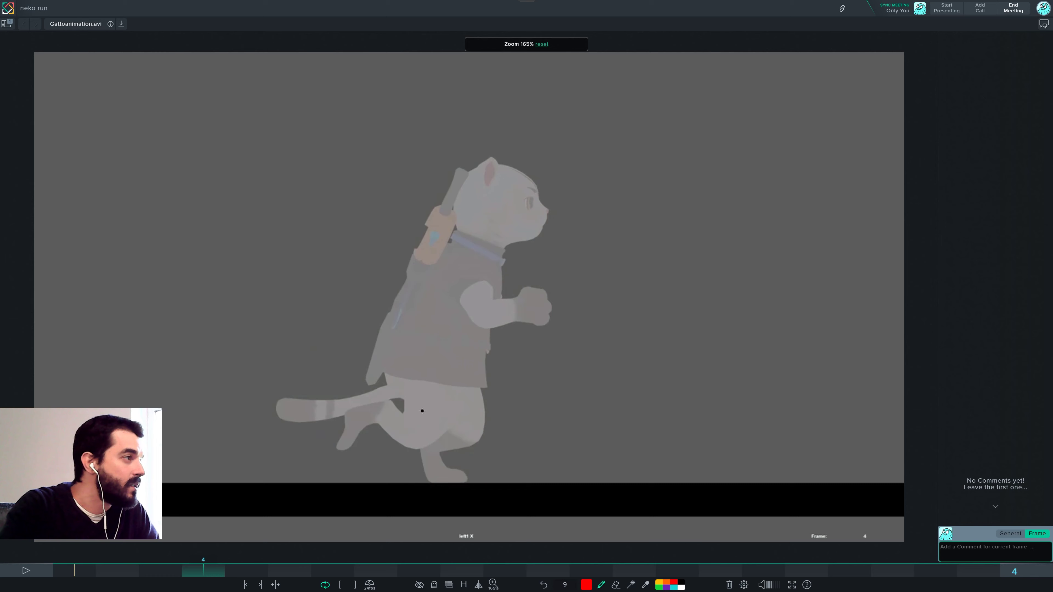
pyautogui.press('Left')
pyautogui.press('Left')
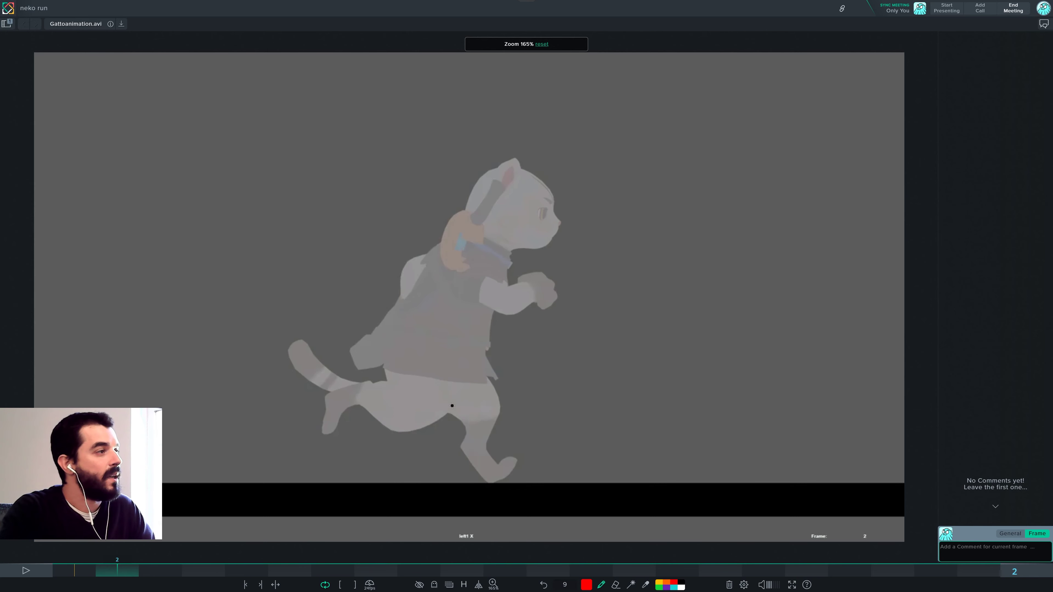
pyautogui.moveTo(469, 386); pyautogui.dragTo(466, 413)
pyautogui.moveTo(480, 399); pyautogui.dragTo(475, 414)
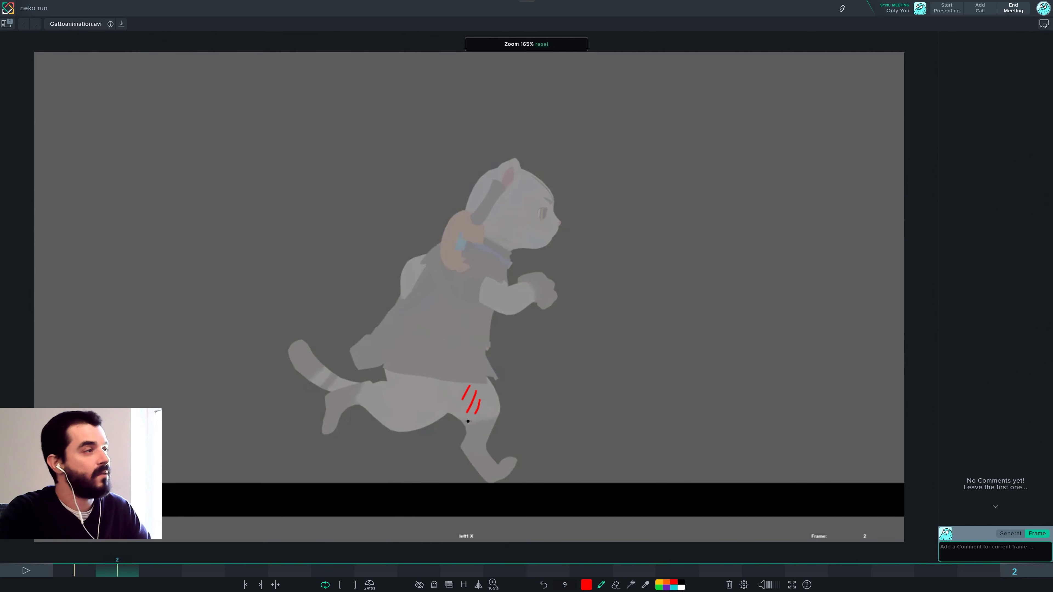
pyautogui.hotkey('ctrl', 'z')
pyautogui.hotkey('ctrl', 'z')
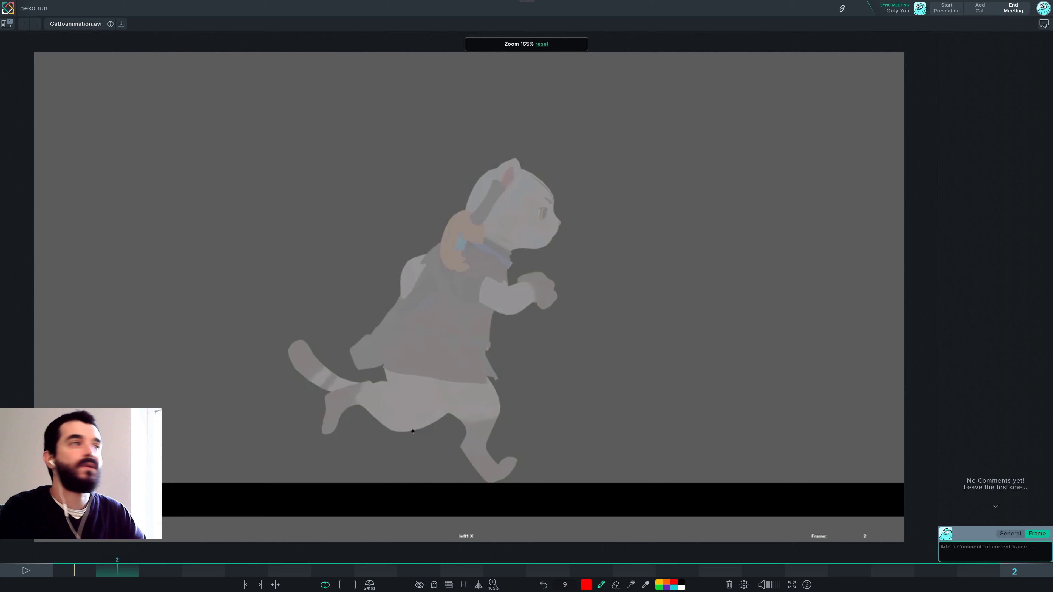
# - On frame 3, draw a small red mark on the black ground strip behind and below the cat's feet
pyautogui.press('Right')
pyautogui.press('Left')
pyautogui.press('Left')
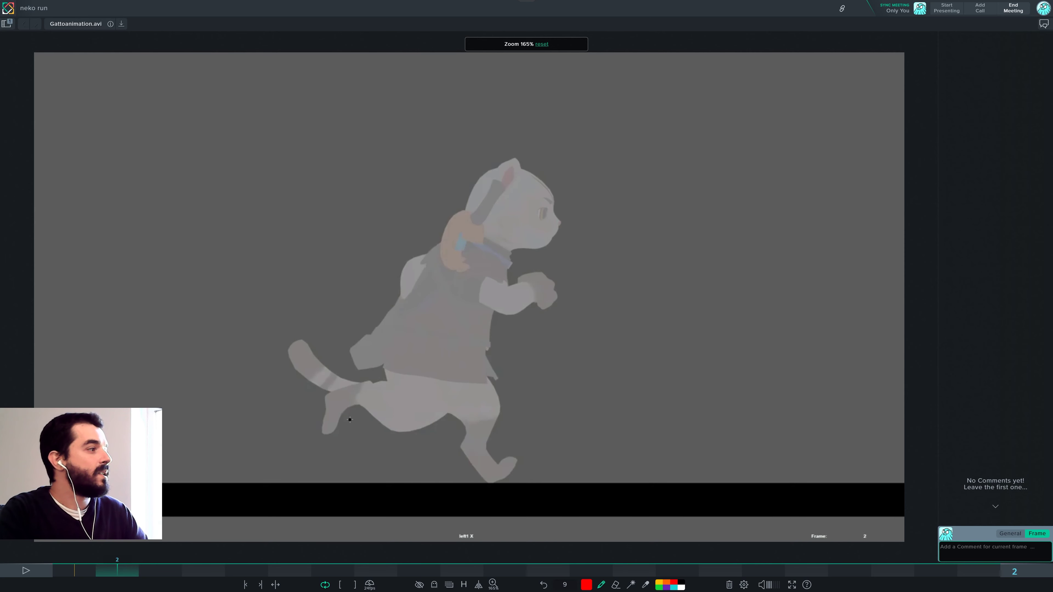
pyautogui.press('Right')
pyautogui.press('Right')
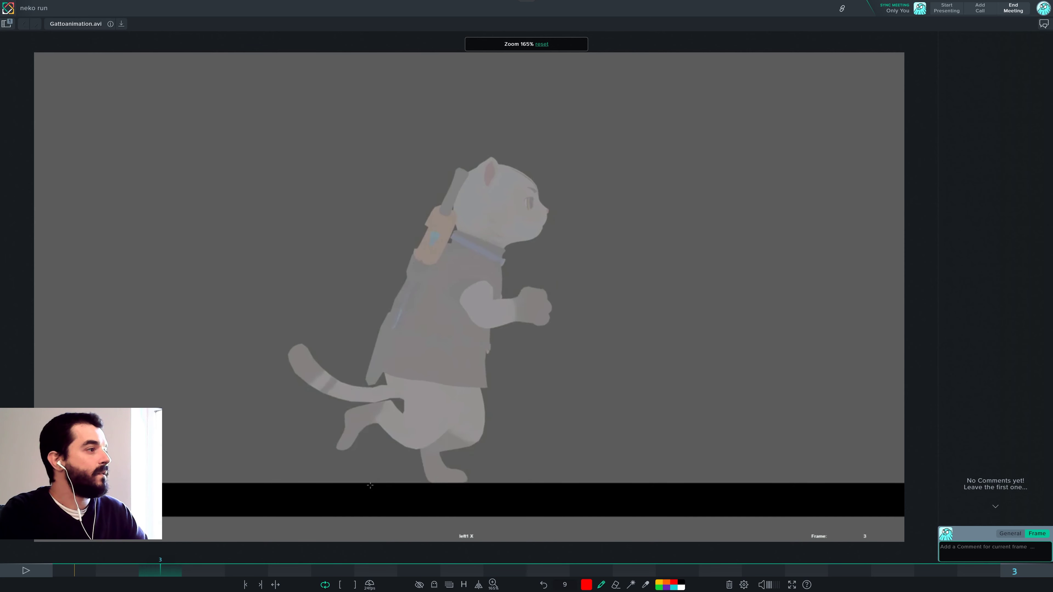
pyautogui.moveTo(375, 496); pyautogui.dragTo(371, 488)
pyautogui.press('Right')
pyautogui.press('Left')
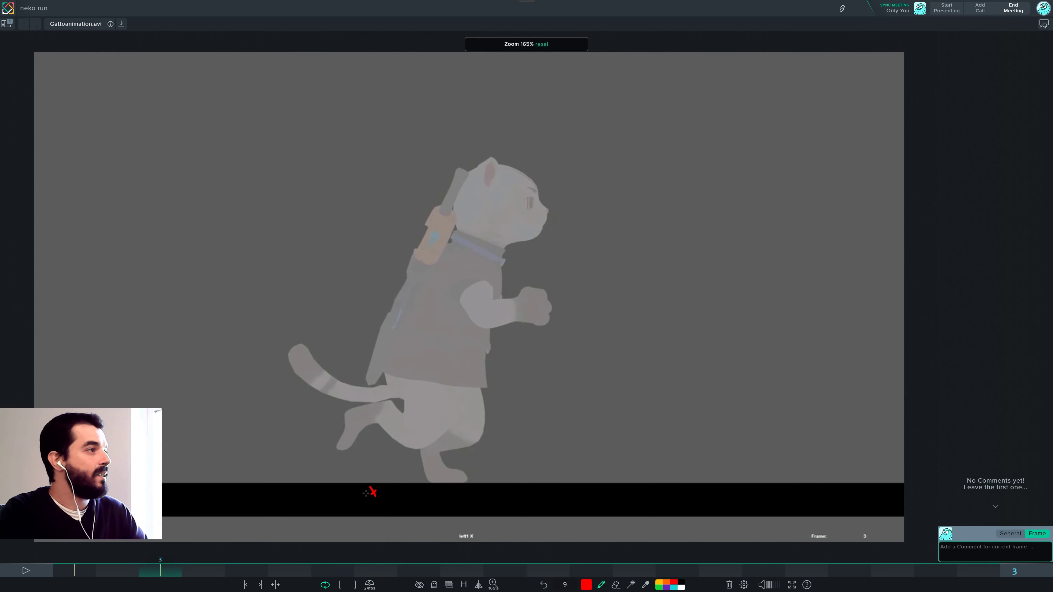
# - Examine how the cat's tail and body move from frame 2 to frame 5
pyautogui.press('Left')
pyautogui.press('Right')
pyautogui.press('Right')
pyautogui.press('Left')
pyautogui.press('Right')
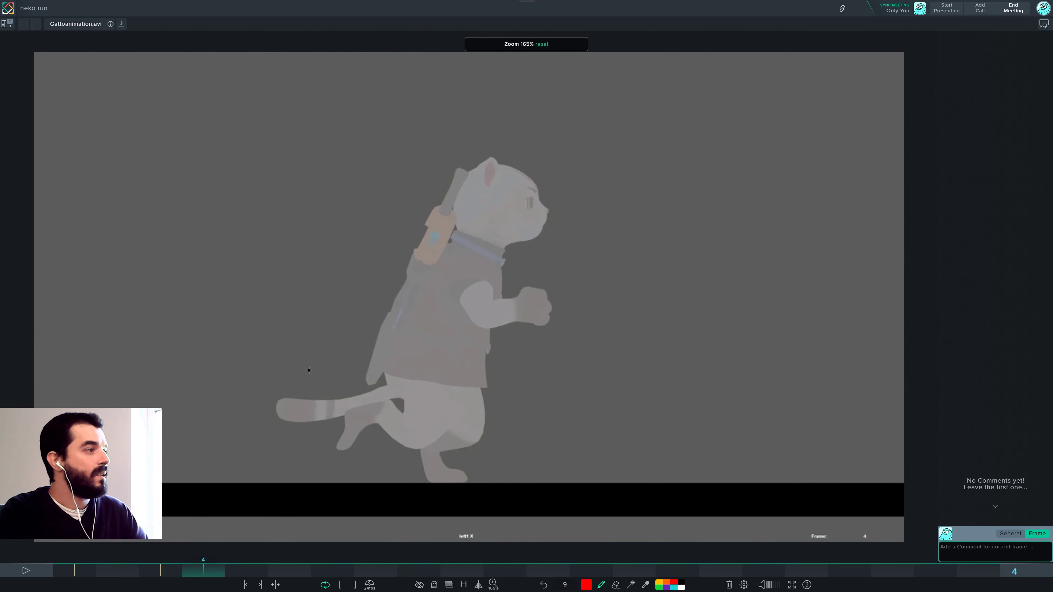
pyautogui.press('Left')
pyautogui.press('Right')
pyautogui.press('Right')
pyautogui.press('Left')
pyautogui.press('Right')
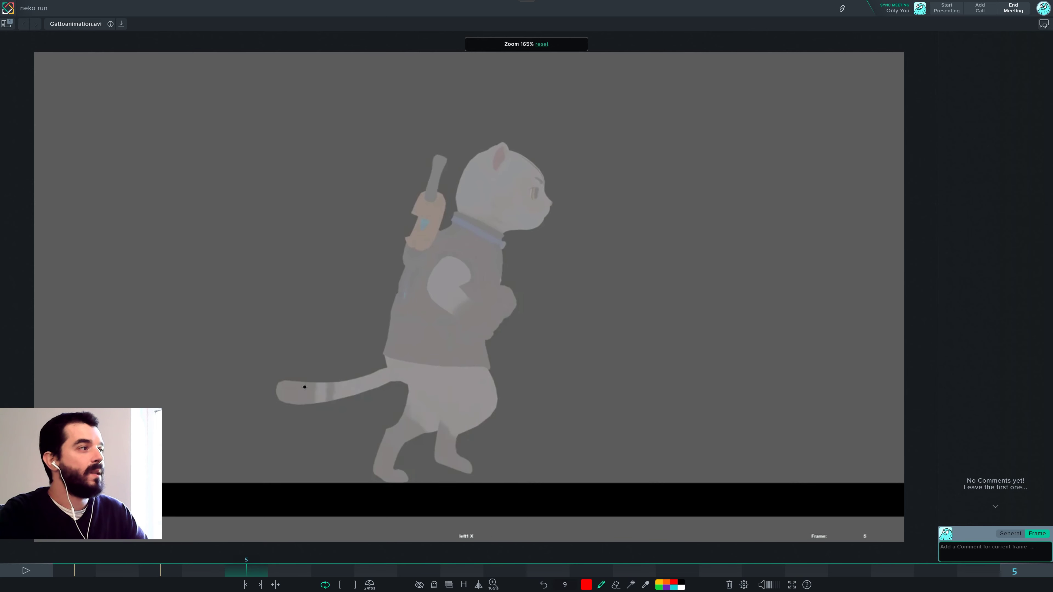
pyautogui.press('Left')
pyautogui.press('Right')
pyautogui.press('Left')
pyautogui.press('Left')
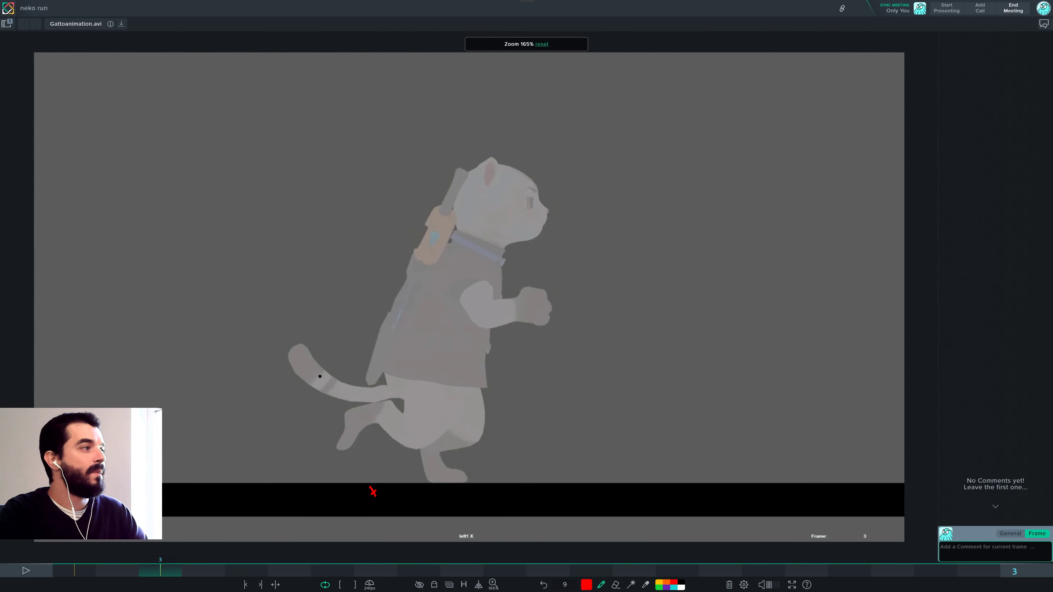
pyautogui.press('Right')
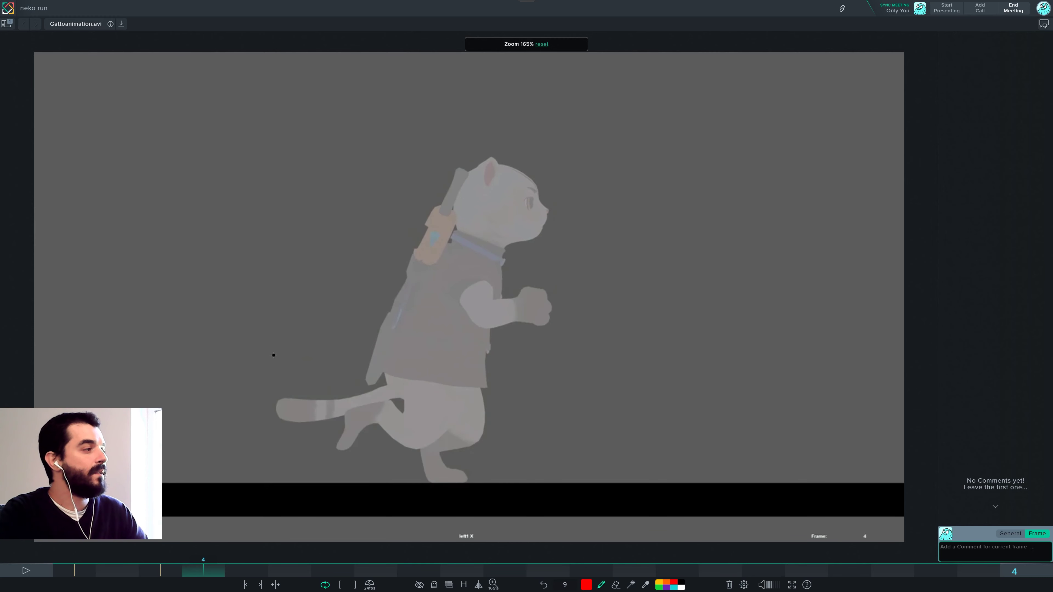
pyautogui.press('Right')
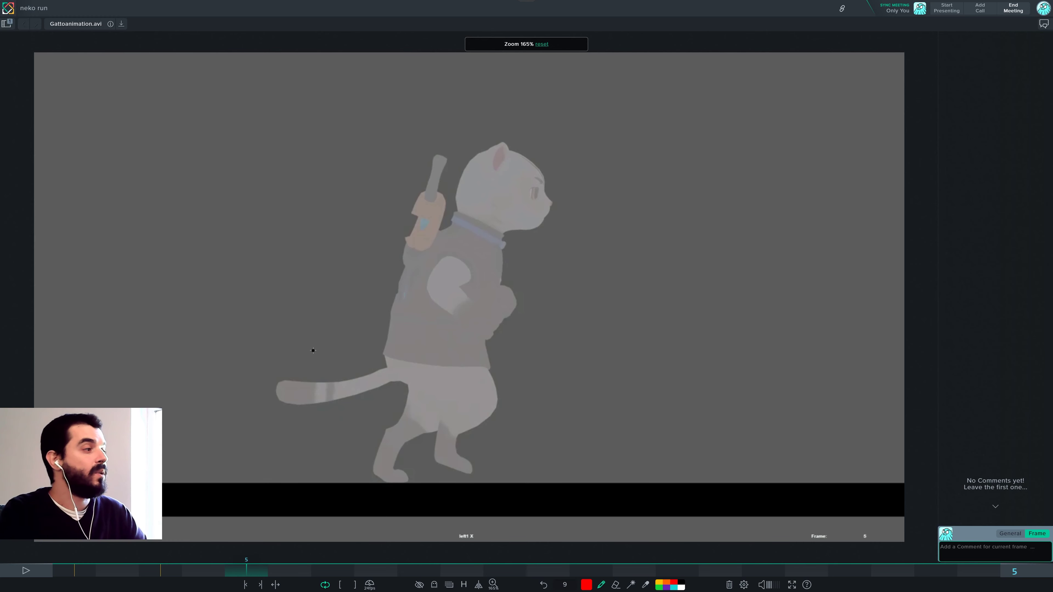
# - Check the transition between frames 22 and 1, and review the run cycle in playback
pyautogui.press('Left')
pyautogui.press('Left')
pyautogui.press('Left')
pyautogui.press('Left')
pyautogui.press('Left')
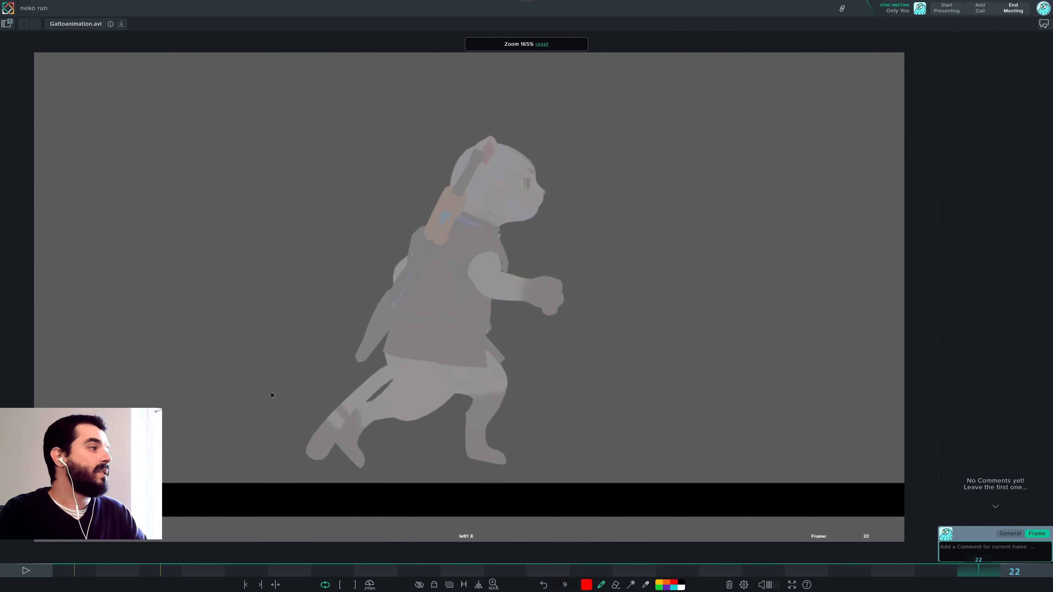
pyautogui.press('Right')
pyautogui.press('space')
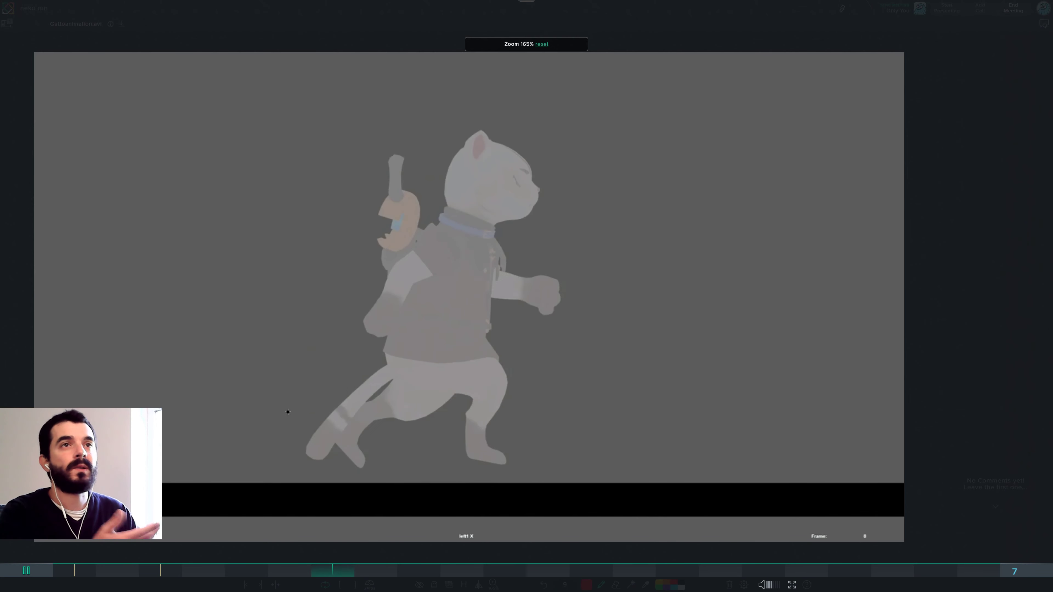
pyautogui.press('space')
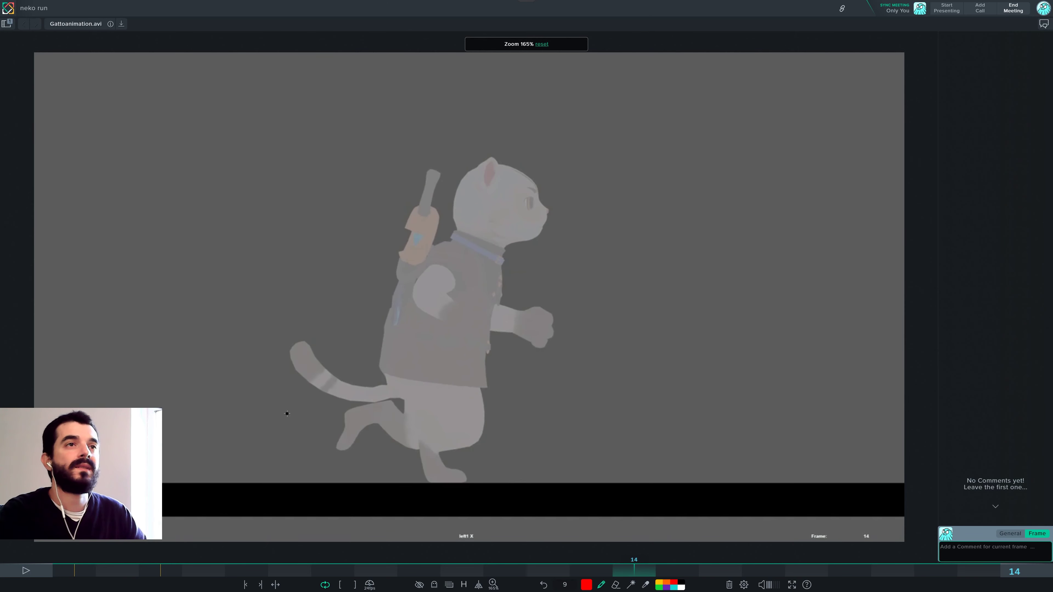
pyautogui.press('space')
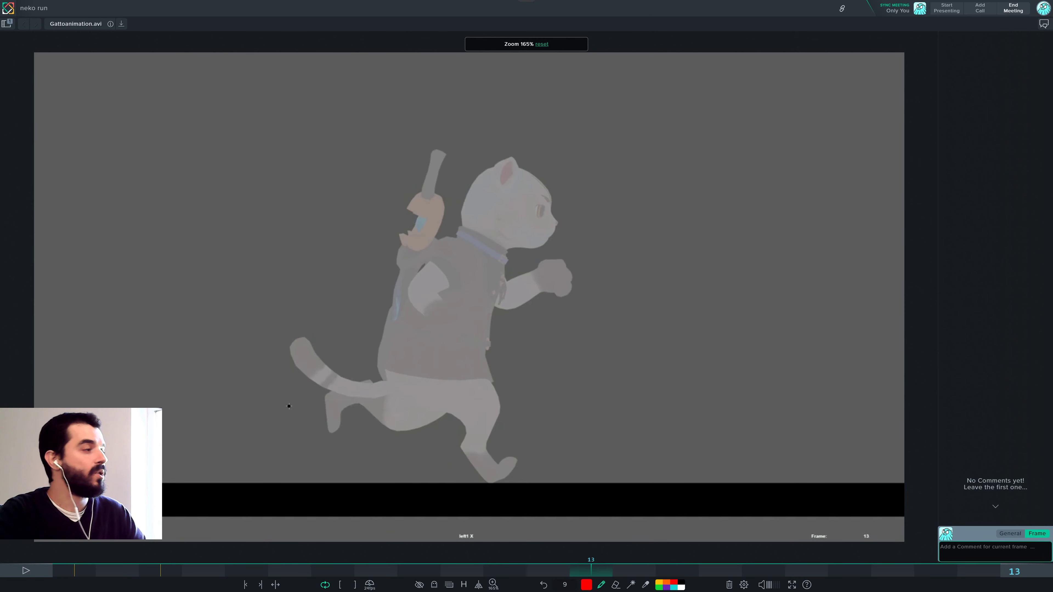
pyautogui.press('space')
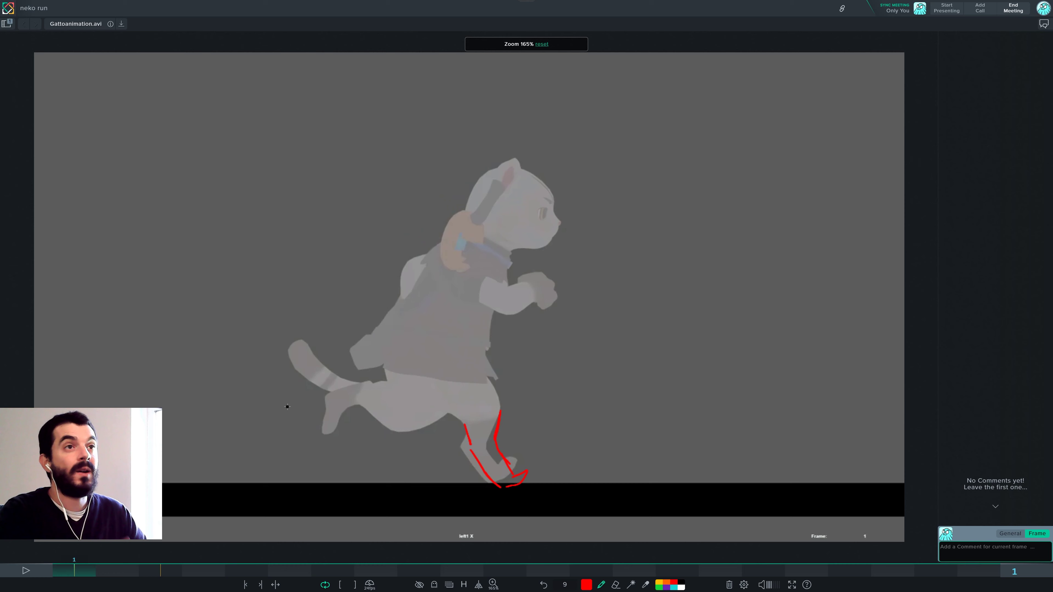
# - Compare the cat's poses on frames 1 and 3 repeatedly, checking the change from the leg contact
pyautogui.press('Right')
pyautogui.press('Right')
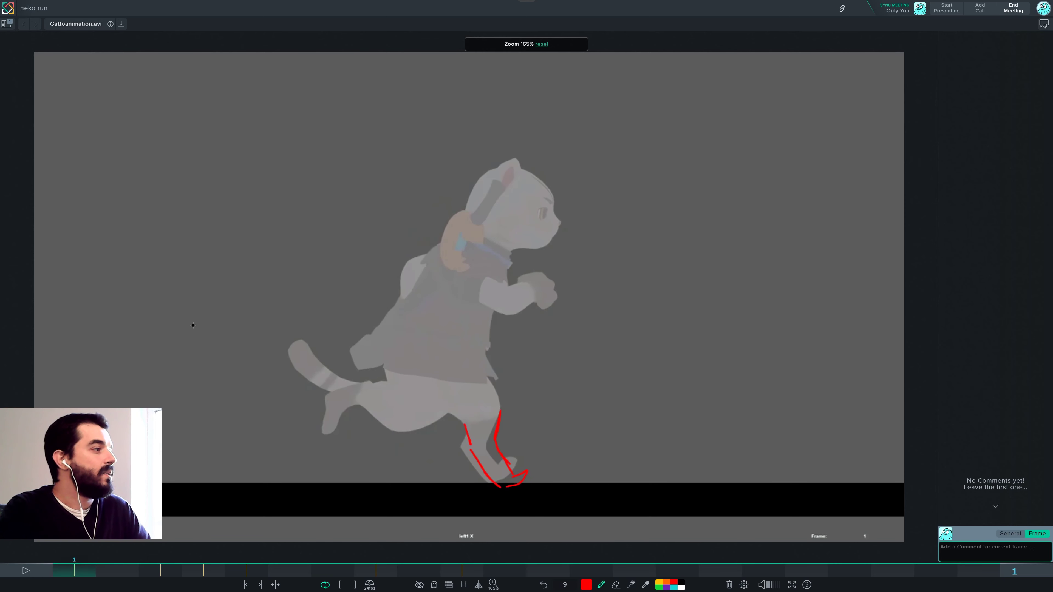
pyautogui.press('Right')
pyautogui.press('Right')
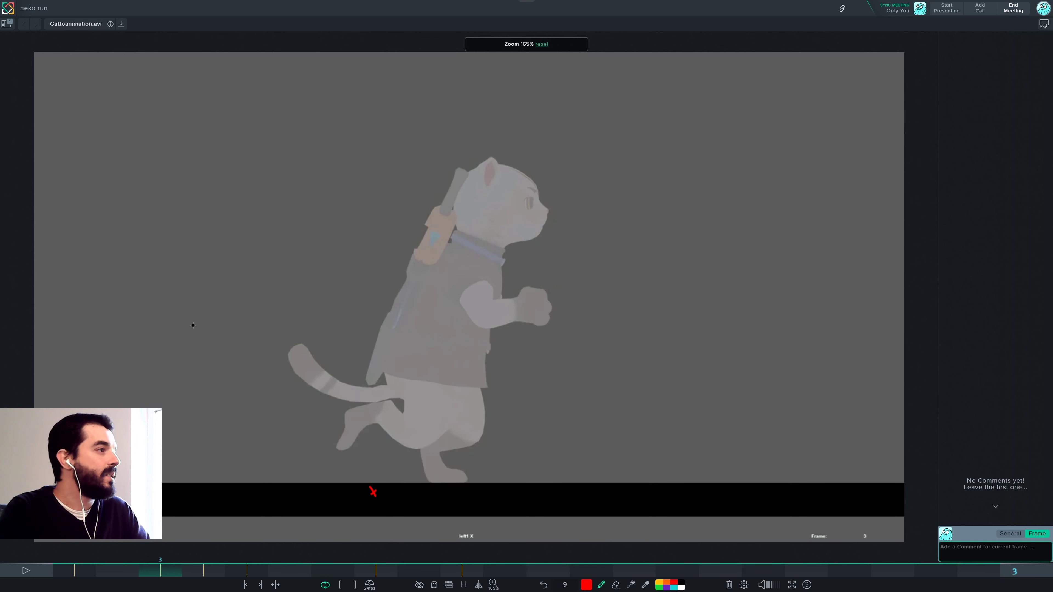
pyautogui.press('Left')
pyautogui.press('Left')
pyautogui.press('Right')
pyautogui.press('Right')
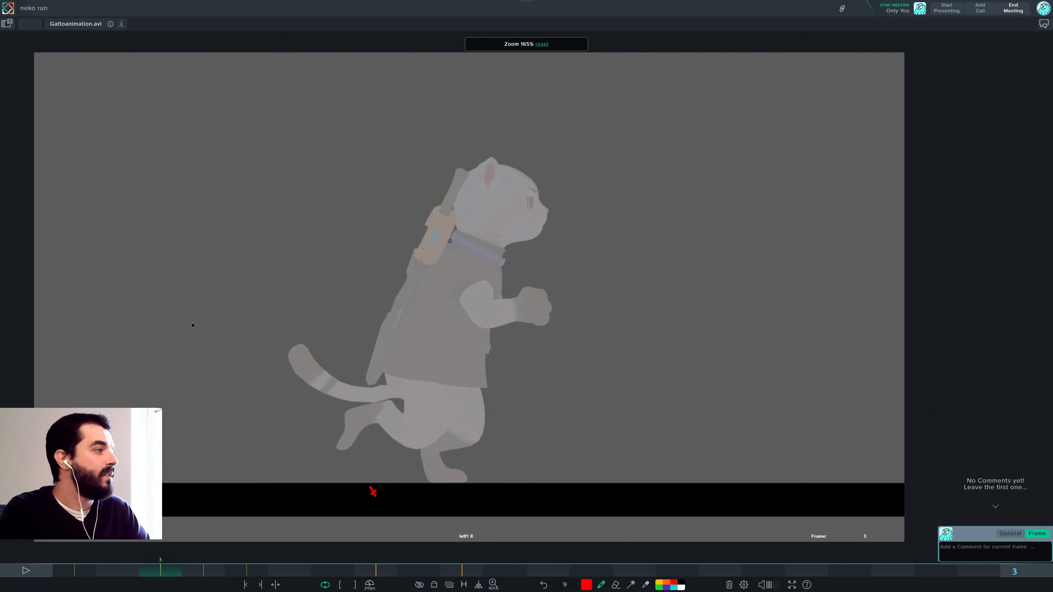
pyautogui.press('Left')
pyautogui.press('Left')
pyautogui.press('Right')
pyautogui.press('Right')
pyautogui.press('Left')
pyautogui.press('Left')
pyautogui.press('Right')
pyautogui.press('Right')
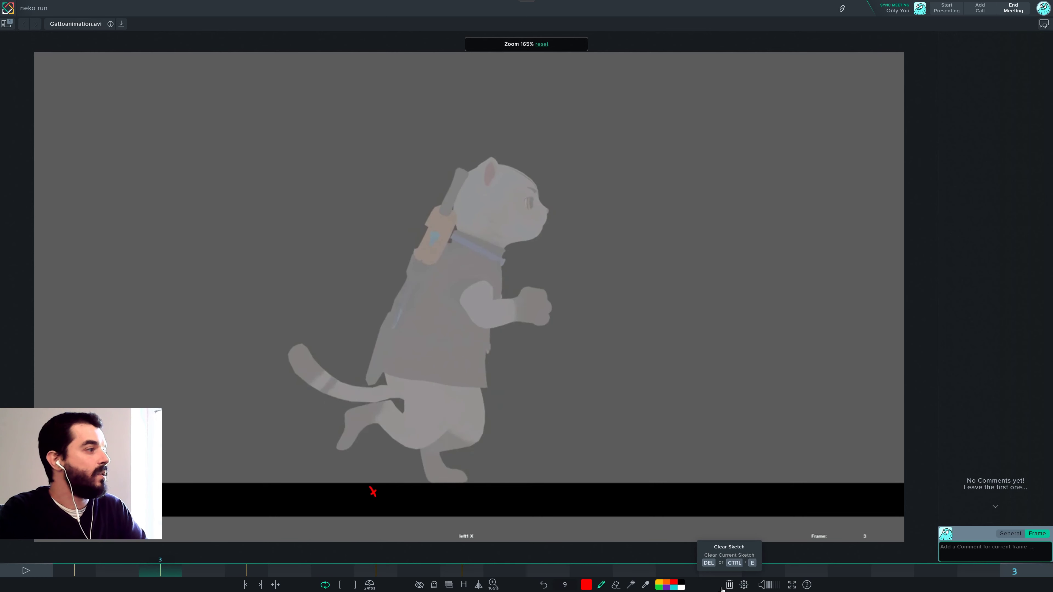
pyautogui.press('Left')
pyautogui.press('Left')
pyautogui.press('Right')
pyautogui.press('Right')
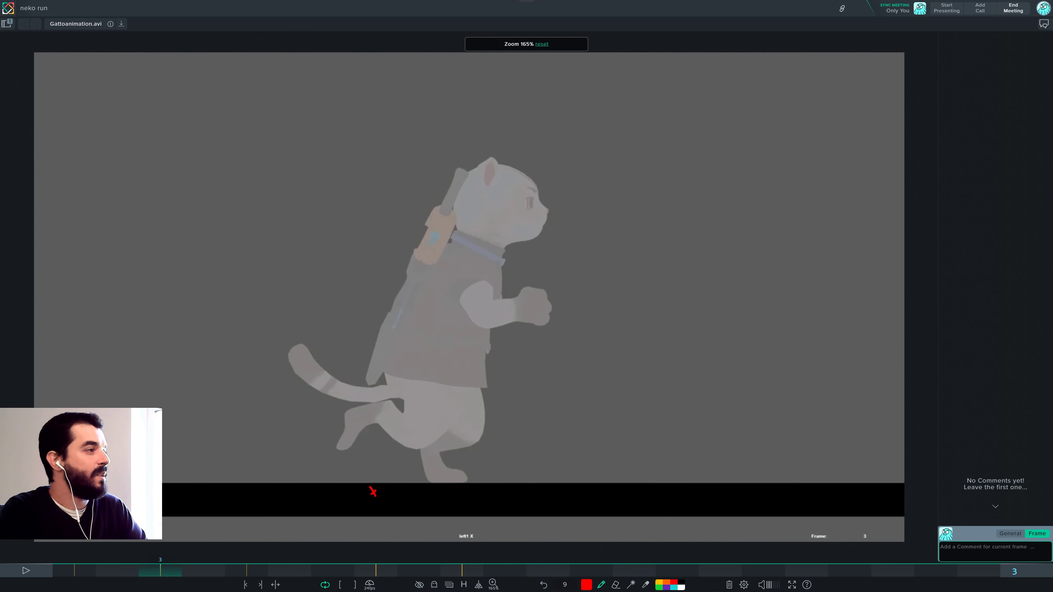
pyautogui.press('Left')
pyautogui.press('Left')
pyautogui.press('Right')
pyautogui.press('Right')
pyautogui.press('Left')
pyautogui.press('Left')
pyautogui.press('Right')
pyautogui.press('Right')
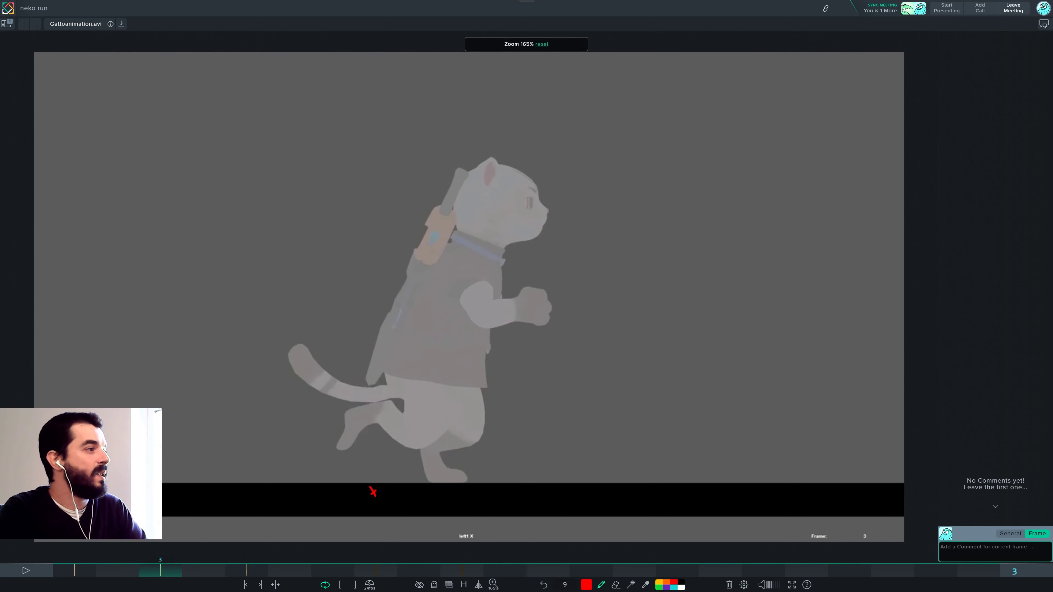
# - Examine the red arm sketch on frame 8 and compare the pose with the neighbouring frames 7 and 9
pyautogui.press('Right')
pyautogui.press('Right')
pyautogui.press('Right')
pyautogui.press('Right')
pyautogui.press('Right')
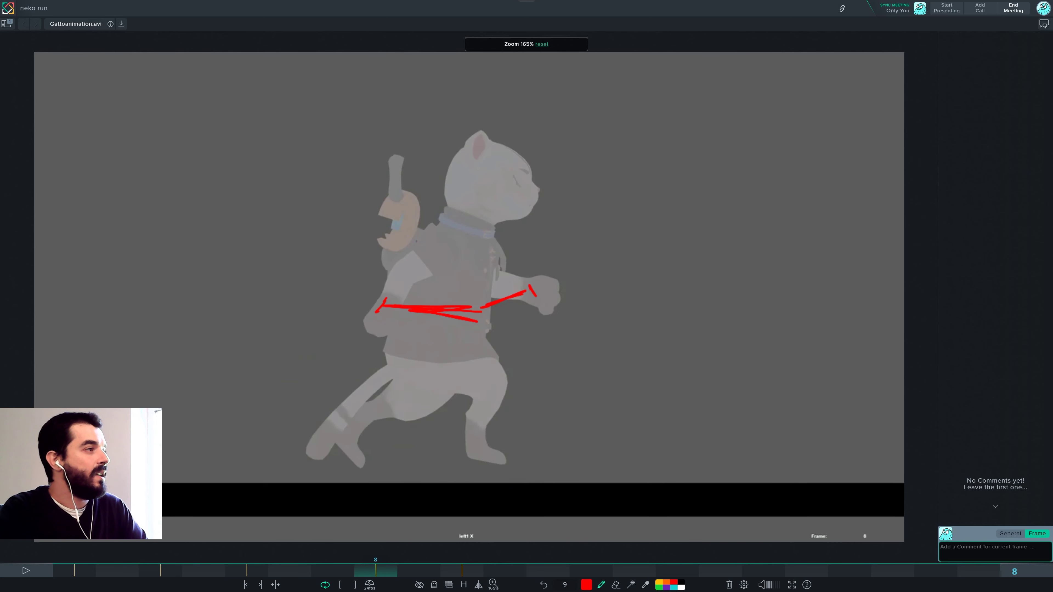
pyautogui.press('Right')
pyautogui.press('Left')
pyautogui.press('Left')
pyautogui.press('Right')
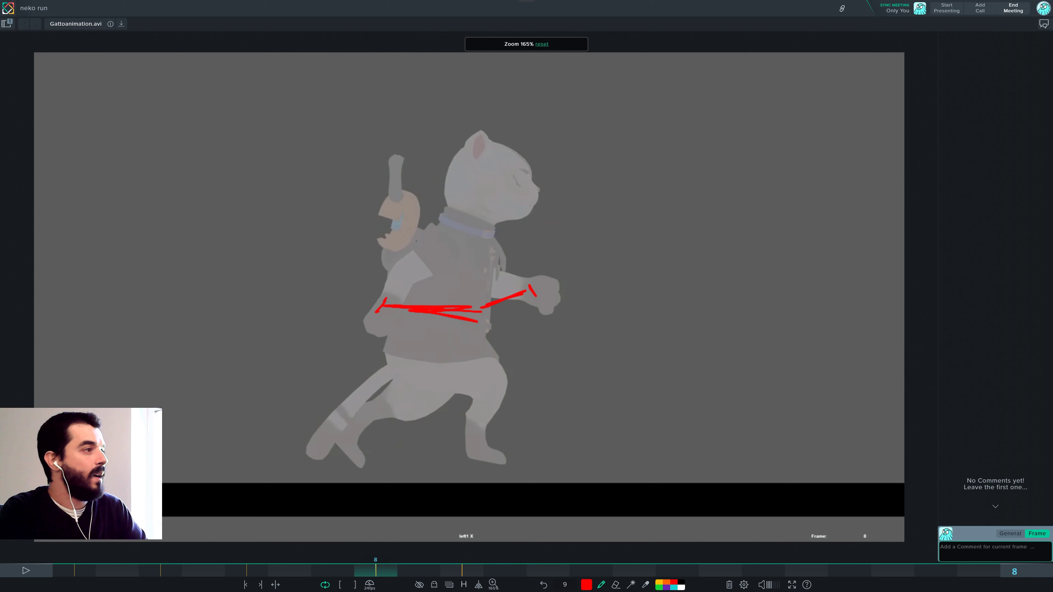
# - Compare the arm sketch on frame 8 with the poses on the preceding frames
pyautogui.press('Left')
pyautogui.press('Left')
pyautogui.press('Left')
pyautogui.press('Right')
pyautogui.press('Right')
pyautogui.press('Right')
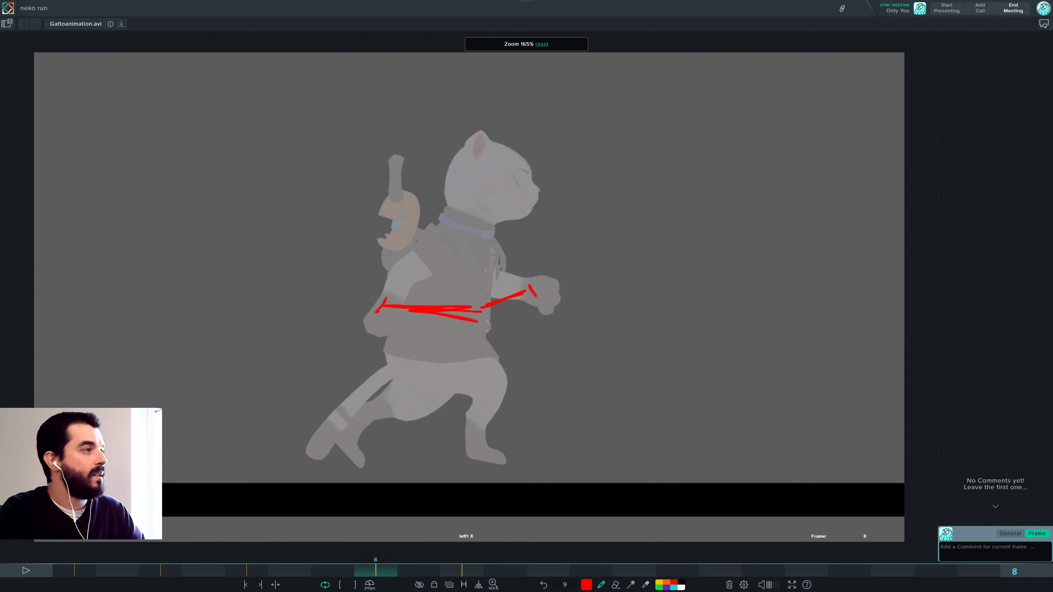
# - Mark frame 12 with a small red cross below the cat and delete the red line sketched on frame 10
pyautogui.press('Right')
pyautogui.press('Right')
pyautogui.press('Right')
pyautogui.press('Right')
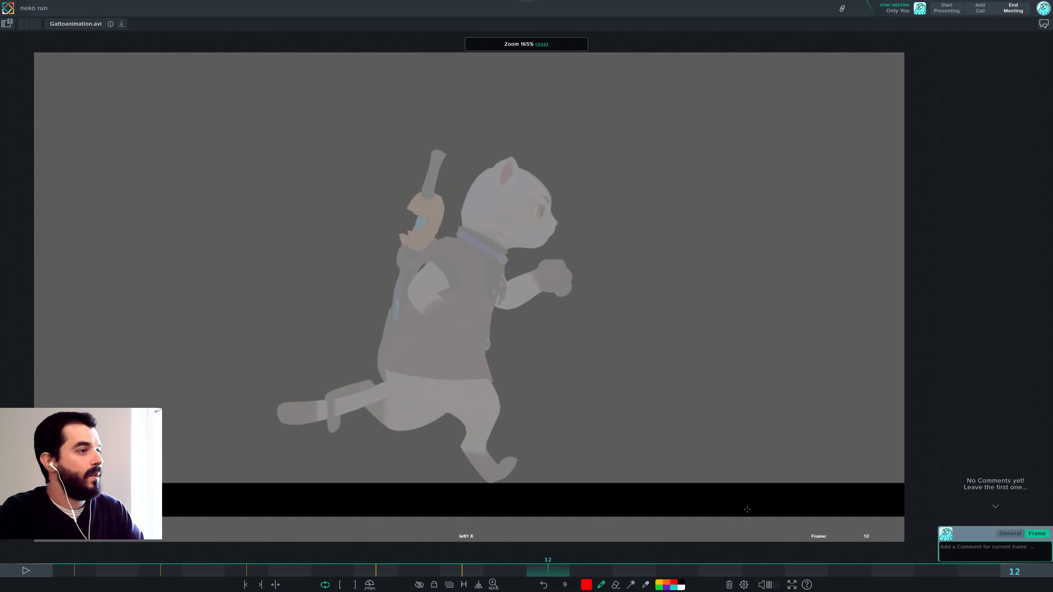
pyautogui.press('Left')
pyautogui.press('Left')
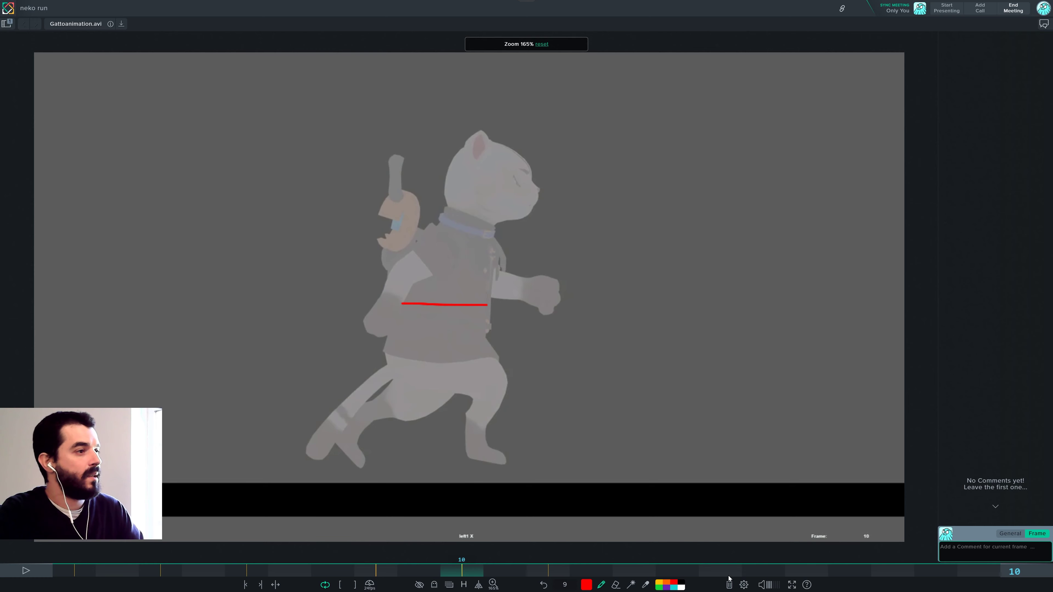
pyautogui.press('space')
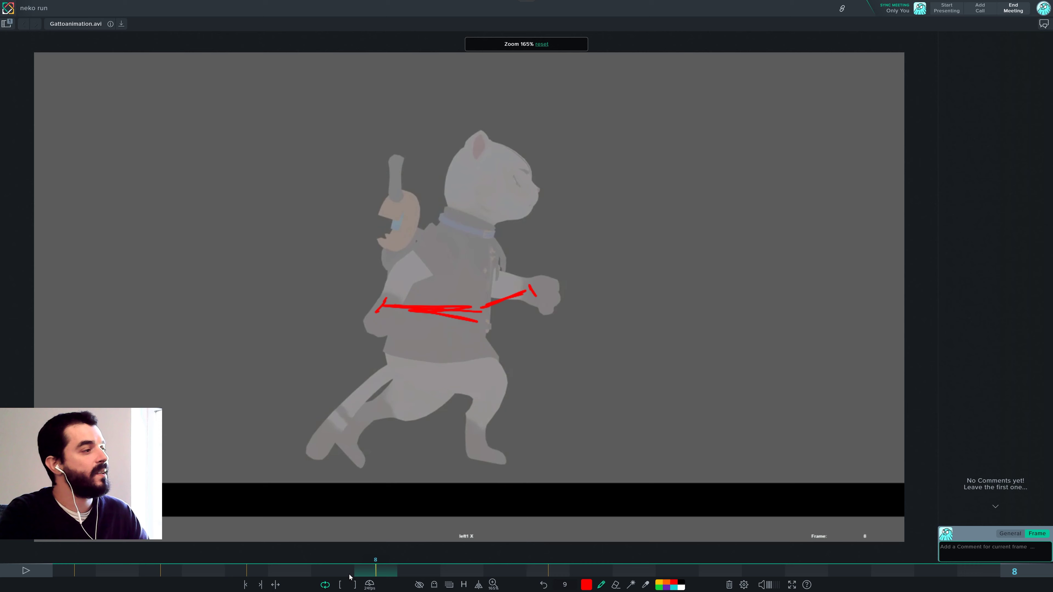
# - Check the poses on frames 9 and 12, and step through frames 1, 3 and 5 to compare the leg positions
pyautogui.click(406, 574)
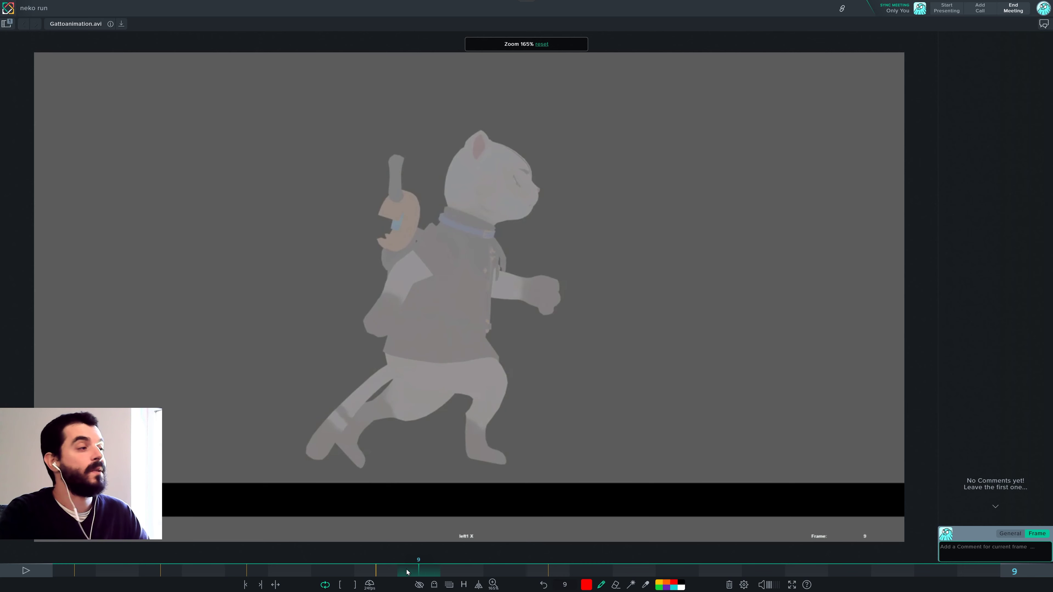
pyautogui.click(549, 567)
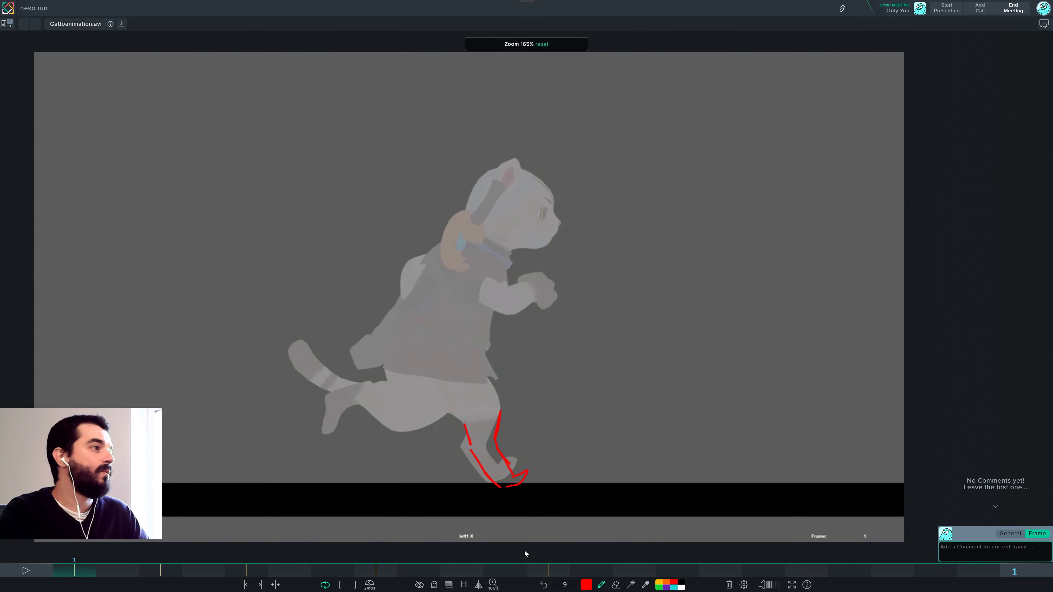
pyautogui.press('Right')
pyautogui.press('Right')
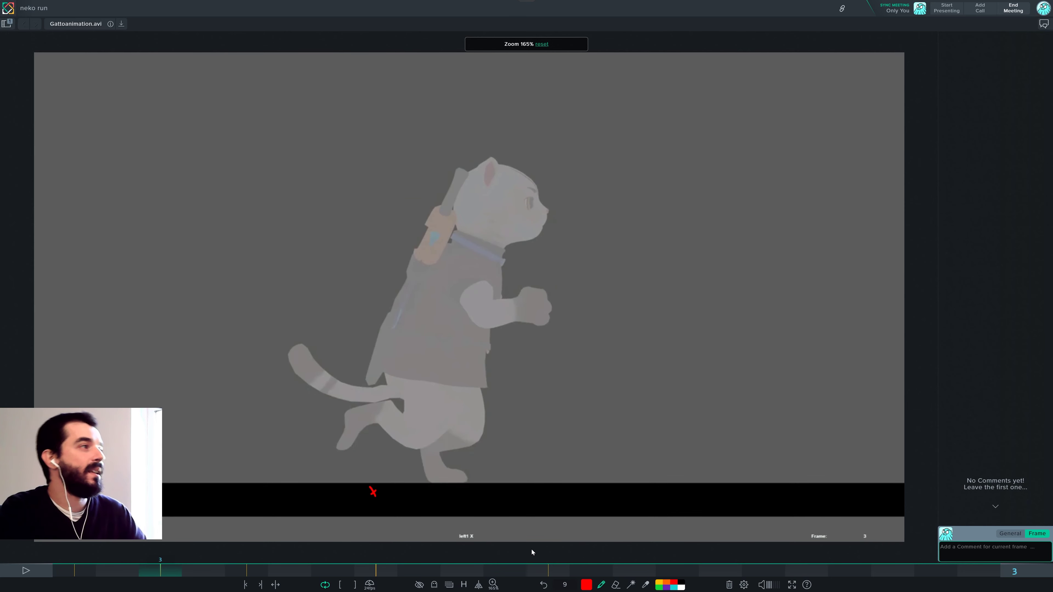
pyautogui.press('Right')
pyautogui.press('Right')
pyautogui.press('Left')
pyautogui.press('Left')
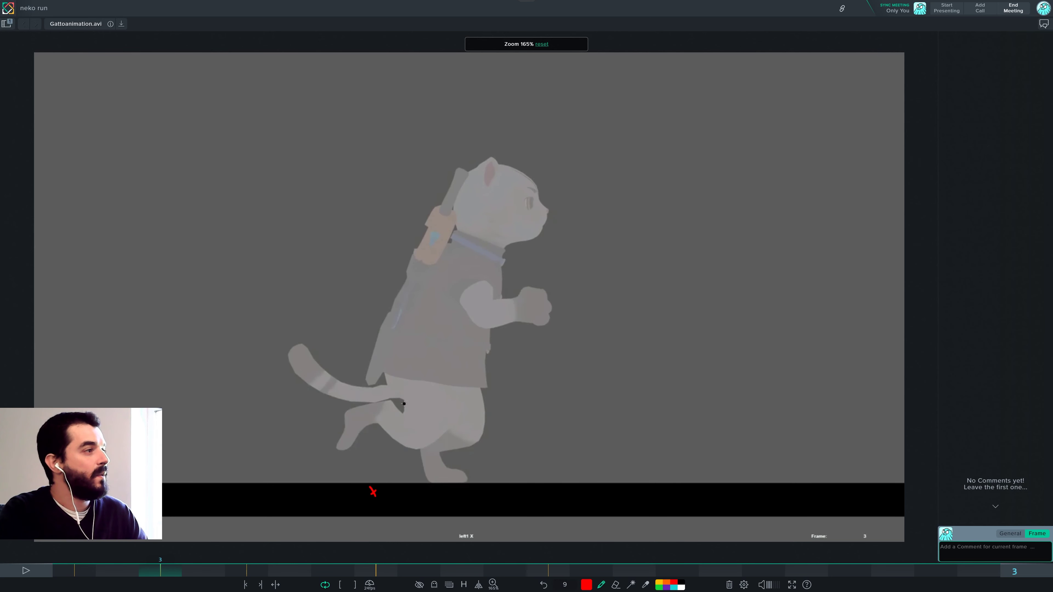
# - Sketch the corrected thigh and trailing leg in red over the cat on frame 3, redoing the first stroke
pyautogui.moveTo(378, 404); pyautogui.dragTo(355, 415)
pyautogui.hotkey('ctrl', 'z')
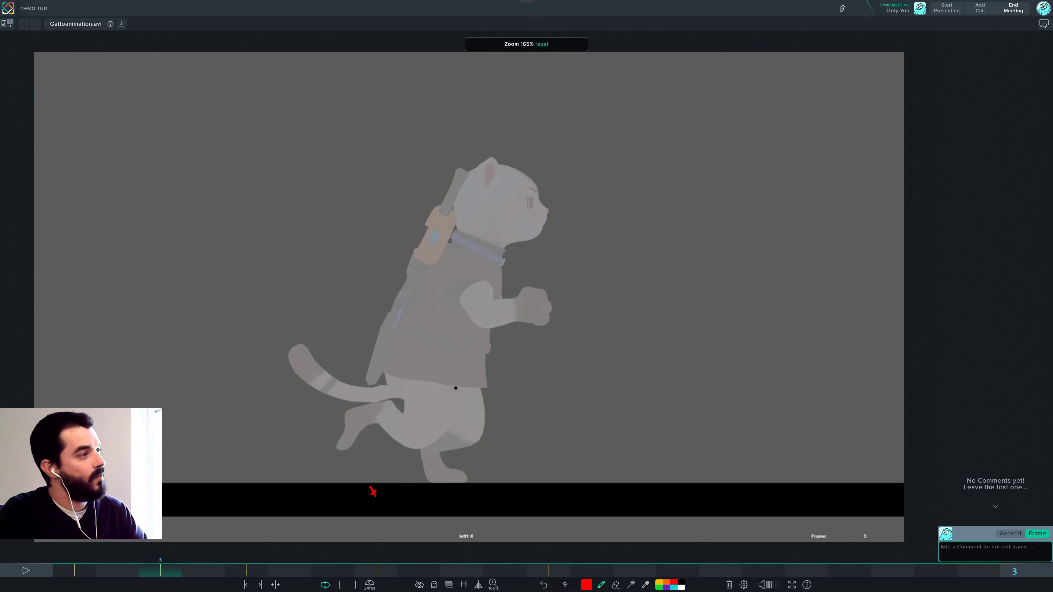
pyautogui.moveTo(456, 389)
pyautogui.mouseDown()
pyautogui.moveTo(458, 447)
pyautogui.moveTo(405, 447)
pyautogui.mouseUp()
pyautogui.moveTo(392, 380); pyautogui.dragTo(409, 425)
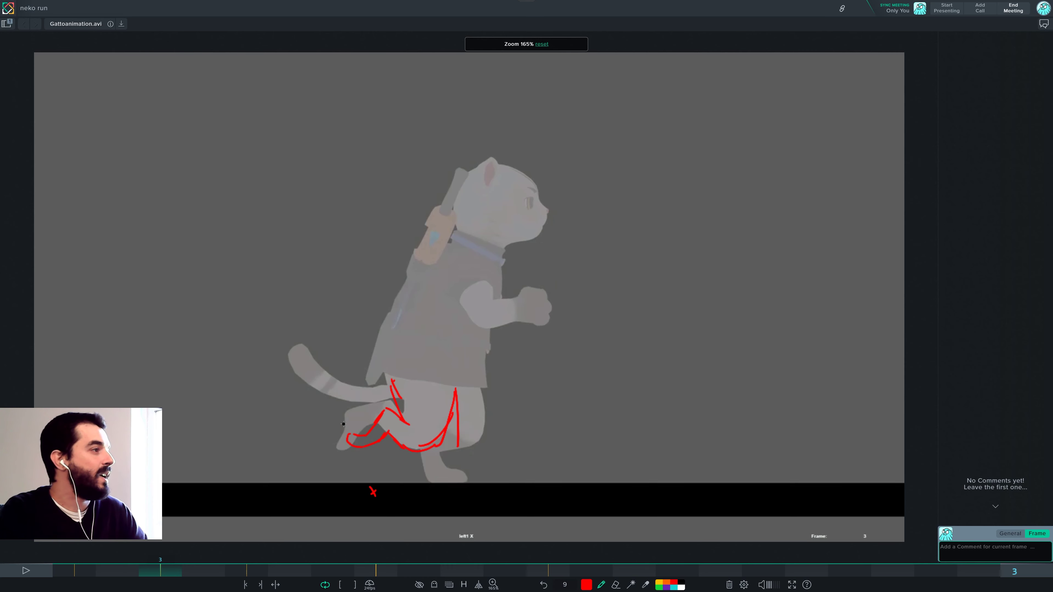
# - Sketch both corrected legs and feet in red on frame 5
pyautogui.press('Right')
pyautogui.press('Right')
pyautogui.moveTo(496, 390)
pyautogui.mouseDown()
pyautogui.moveTo(496, 417)
pyautogui.moveTo(453, 451)
pyautogui.moveTo(442, 425)
pyautogui.mouseUp()
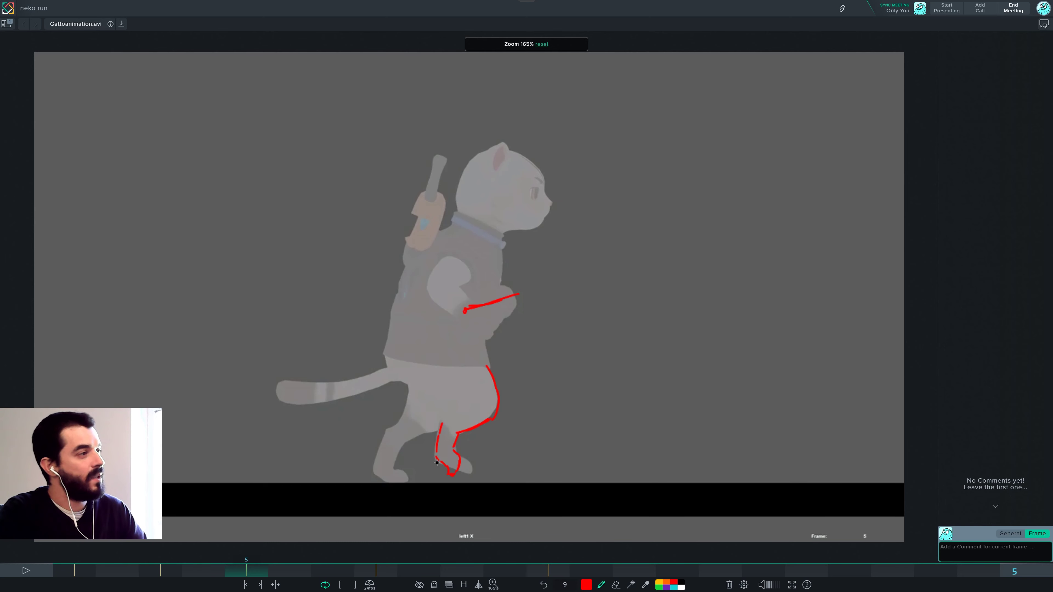
pyautogui.moveTo(447, 412); pyautogui.dragTo(426, 365)
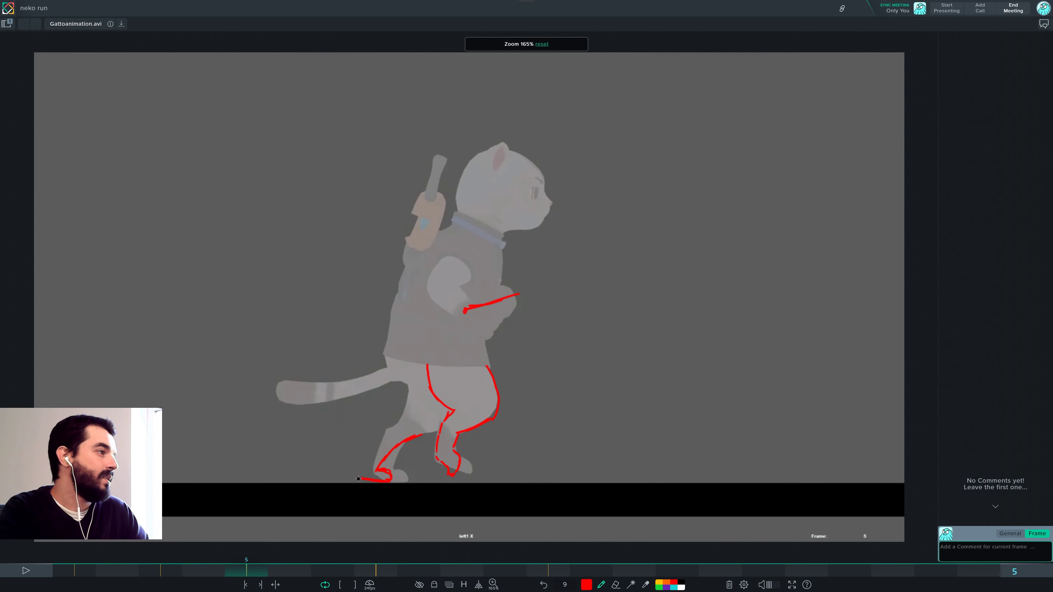
pyautogui.moveTo(398, 418)
pyautogui.mouseDown()
pyautogui.moveTo(428, 385)
pyautogui.moveTo(412, 382)
pyautogui.mouseUp()
pyautogui.moveTo(408, 378); pyautogui.dragTo(406, 405)
pyautogui.moveTo(419, 441); pyautogui.dragTo(445, 403)
# - Sketch the corrected rear leg, belly line and front leg in red on frame 8, replacing the first foot stroke
pyautogui.press('Right')
pyautogui.press('Right')
pyautogui.press('Right')
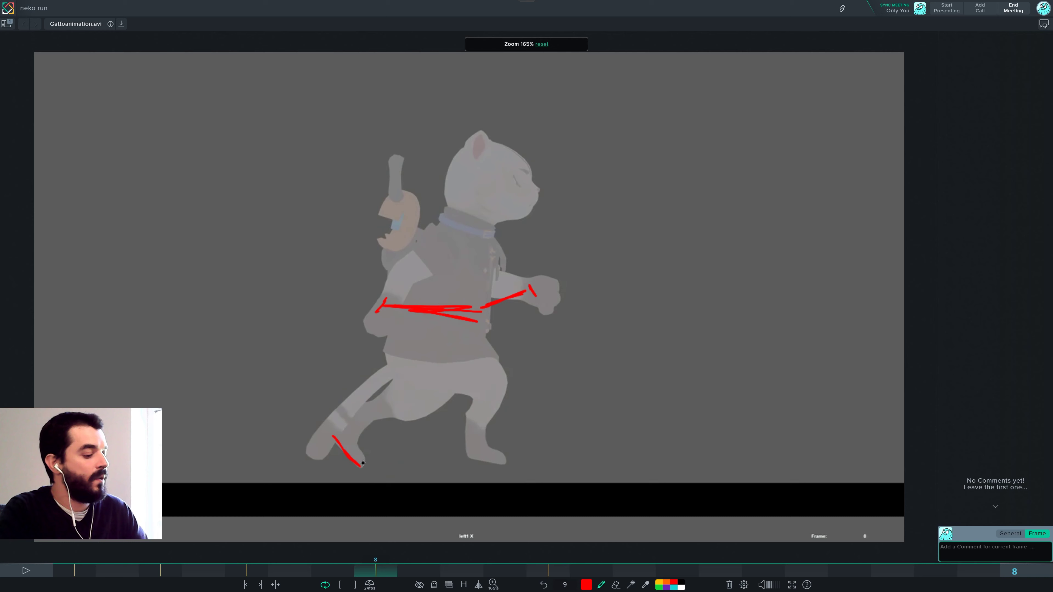
pyautogui.hotkey('ctrl', 'z')
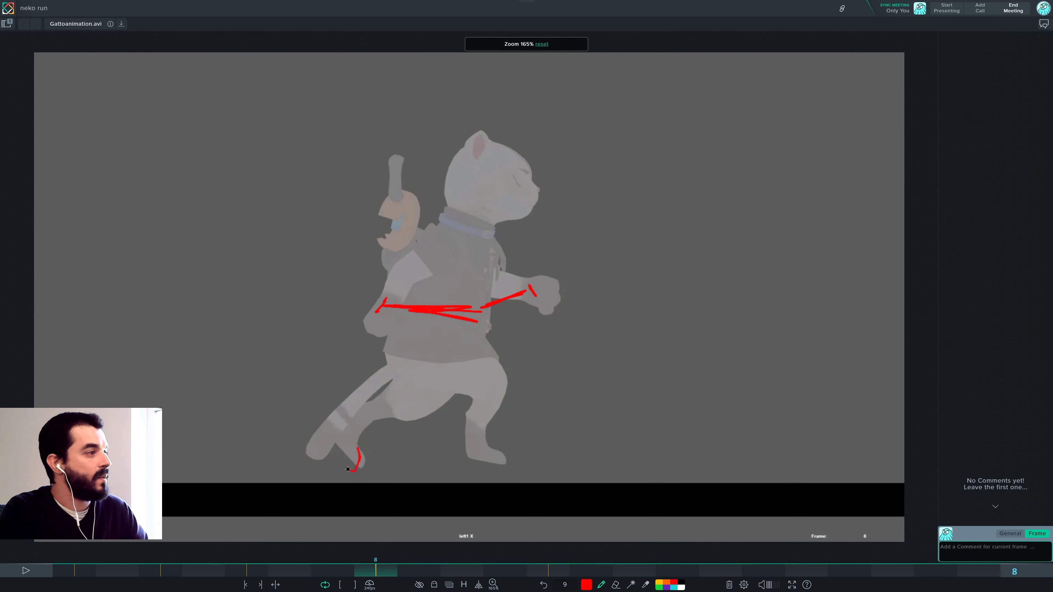
pyautogui.moveTo(347, 457)
pyautogui.mouseDown()
pyautogui.moveTo(359, 415)
pyautogui.moveTo(469, 373)
pyautogui.moveTo(358, 413)
pyautogui.mouseUp()
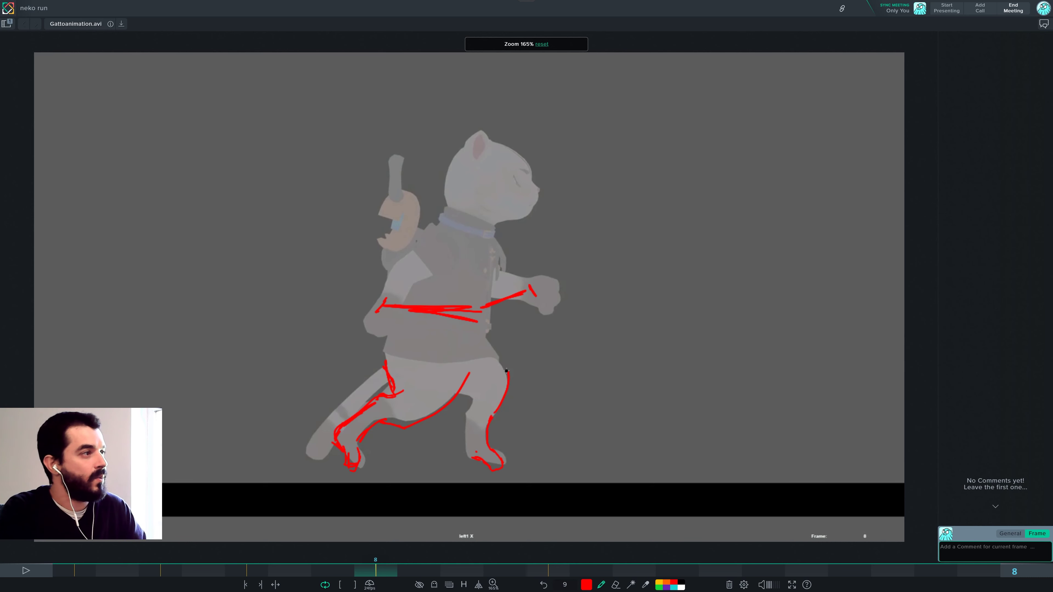
# - Examine the red leg sketch on frame 8 by flipping back and forth between it and the neighbouring poses
pyautogui.press('Right')
pyautogui.press('Right')
pyautogui.press('Right')
pyautogui.press('Right')
pyautogui.press('Down')
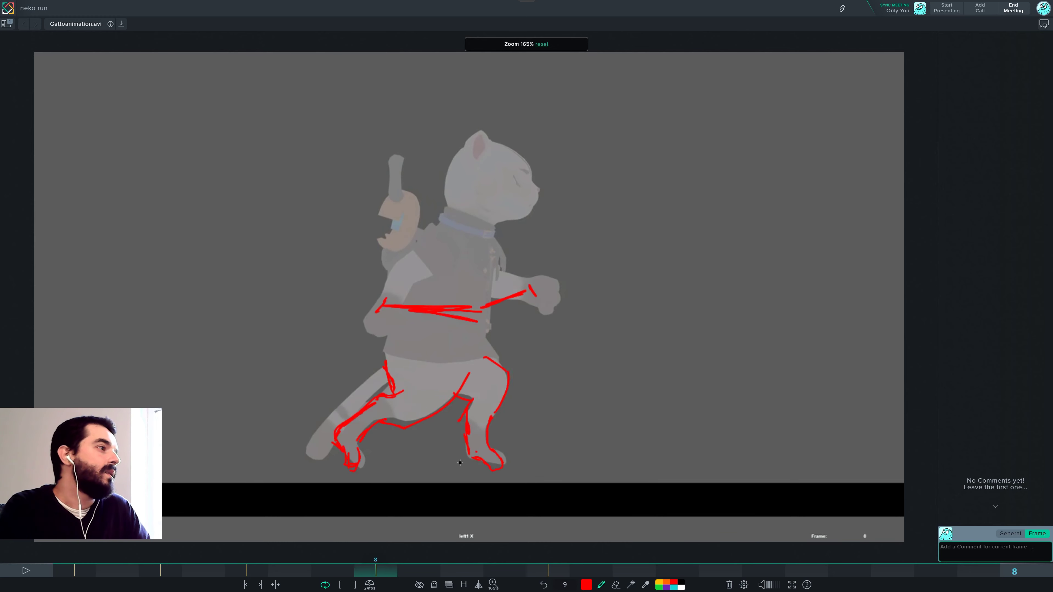
pyautogui.press('Up')
pyautogui.press('Down')
pyautogui.press('Up')
pyautogui.press('Down')
pyautogui.press('Up')
pyautogui.press('Down')
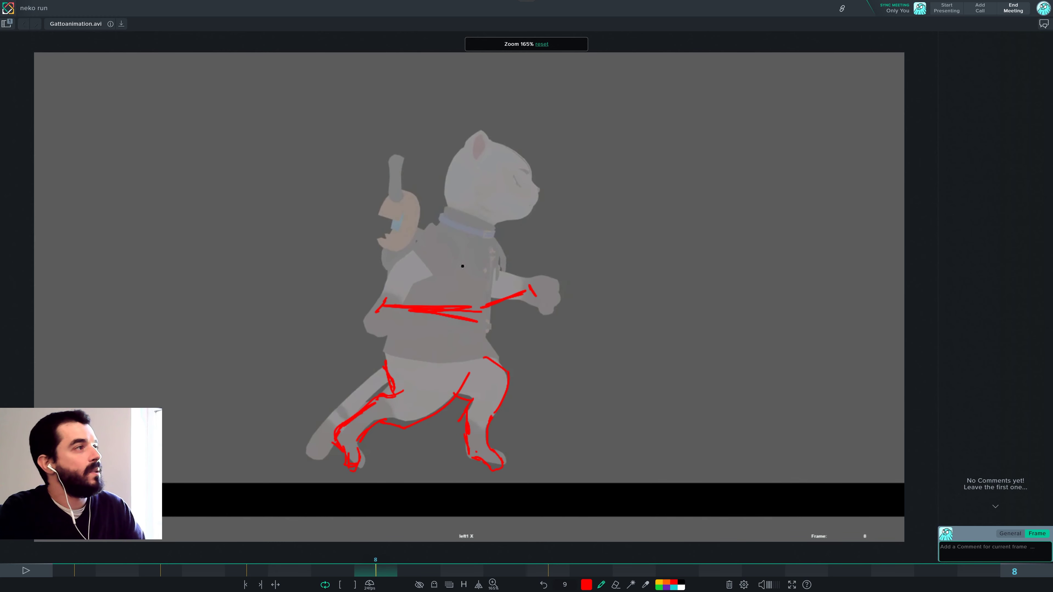
pyautogui.press('Up')
pyautogui.press('Down')
pyautogui.press('Up')
pyautogui.press('Down')
pyautogui.press('Up')
pyautogui.press('Left')
pyautogui.press('Left')
pyautogui.press('Left')
pyautogui.press('Left')
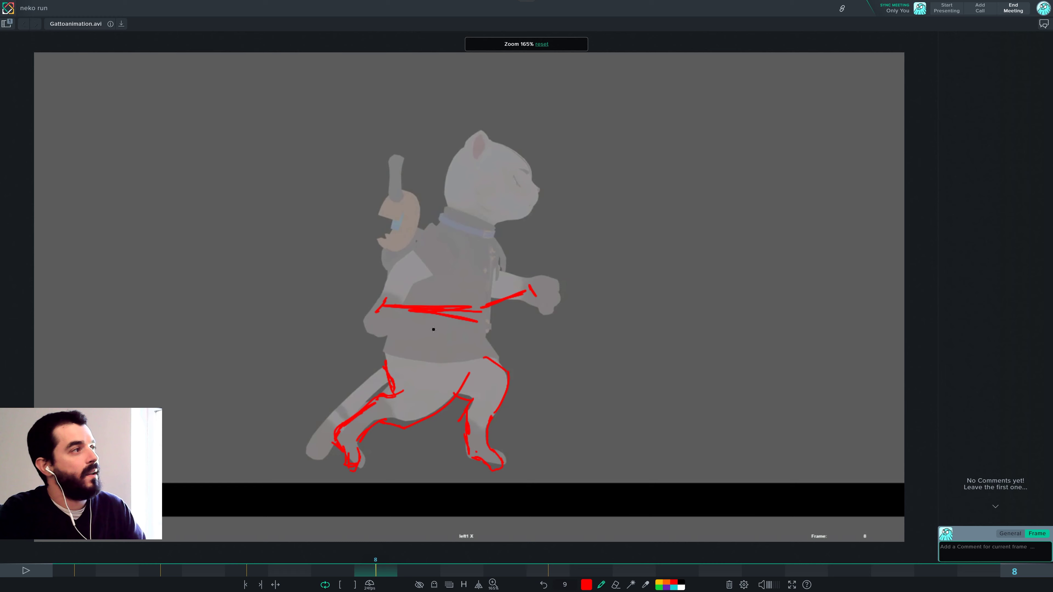
pyautogui.press('Right')
pyautogui.press('Right')
pyautogui.press('Right')
pyautogui.press('Right')
pyautogui.press('Left')
pyautogui.press('Left')
pyautogui.press('Left')
pyautogui.press('Left')
pyautogui.press('Right')
pyautogui.press('Right')
pyautogui.press('Right')
pyautogui.press('Right')
pyautogui.press('Left')
pyautogui.press('Left')
pyautogui.press('Left')
pyautogui.press('Left')
pyautogui.press('Up')
pyautogui.press('Down')
pyautogui.press('Down')
pyautogui.press('Down')
pyautogui.press('Down')
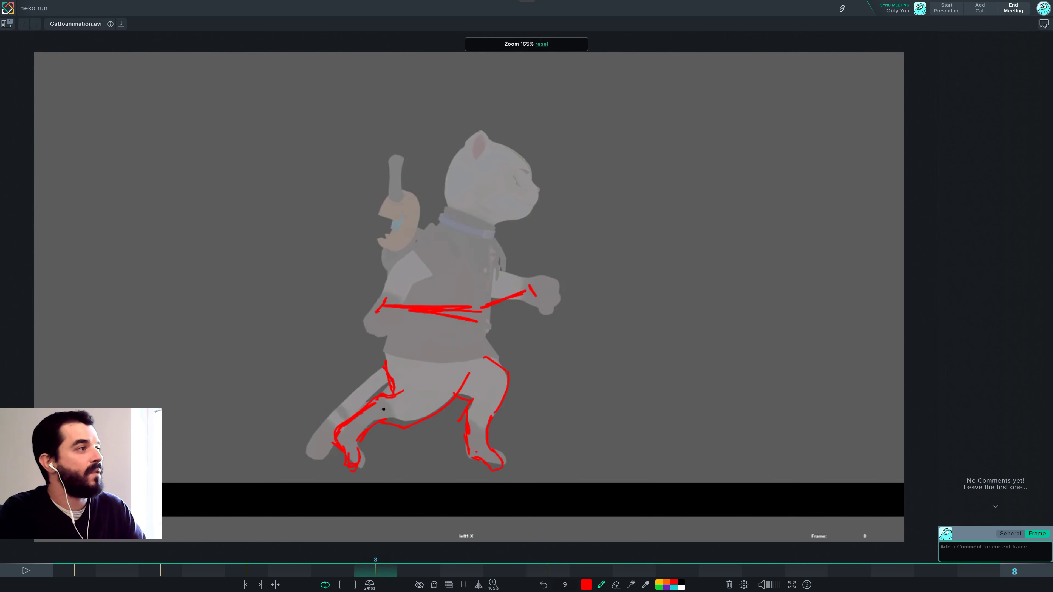
pyautogui.press('Up')
pyautogui.press('Up')
# - Compare the sketched pose on frame 8 with the contact pose on frame 12 repeatedly
pyautogui.press('Right')
pyautogui.press('Right')
pyautogui.press('Right')
pyautogui.press('Right')
pyautogui.press('Right')
pyautogui.press('Right')
pyautogui.press('Right')
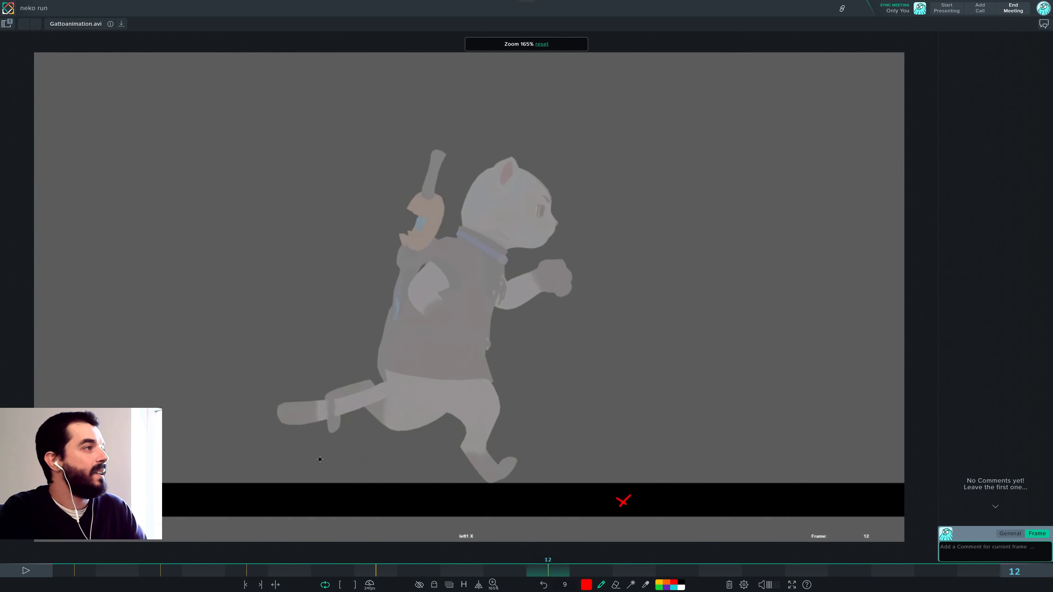
pyautogui.press('Left')
pyautogui.press('Left')
pyautogui.press('Left')
pyautogui.press('Left')
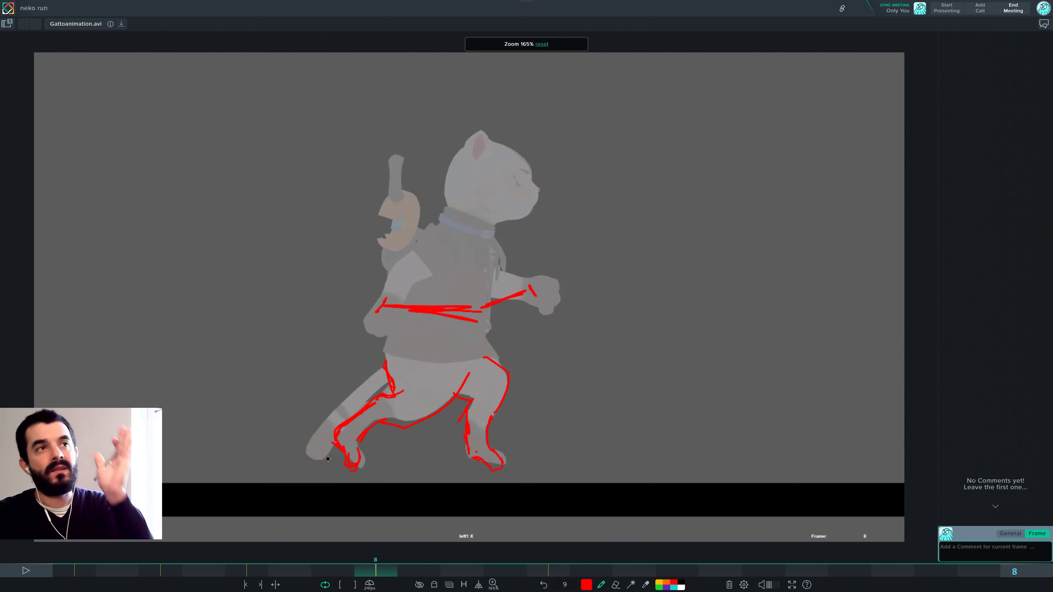
pyautogui.press('Down')
pyautogui.press('Up')
pyautogui.press('Up')
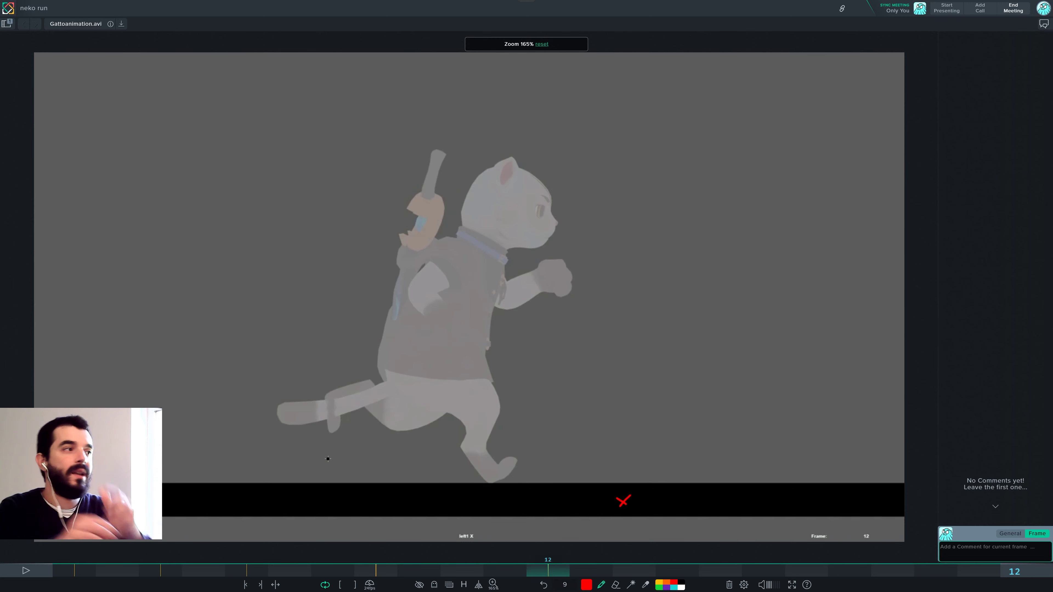
pyautogui.press('Left')
pyautogui.press('Left')
pyautogui.press('Left')
pyautogui.press('Left')
pyautogui.press('Right')
pyautogui.press('Right')
pyautogui.press('Right')
pyautogui.press('Right')
pyautogui.press('Left')
pyautogui.press('Left')
pyautogui.press('Left')
pyautogui.press('Left')
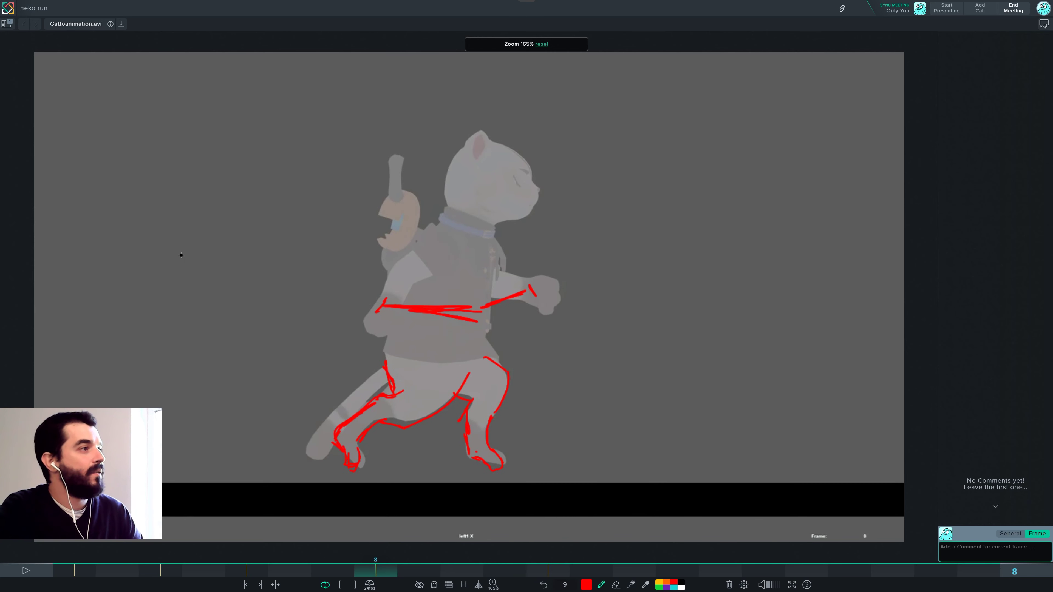
pyautogui.press('Right')
pyautogui.press('Right')
pyautogui.press('Right')
pyautogui.press('Right')
pyautogui.press('Left')
pyautogui.press('Left')
pyautogui.press('Left')
pyautogui.press('Left')
pyautogui.press('Right')
pyautogui.press('Right')
pyautogui.press('Right')
pyautogui.press('Right')
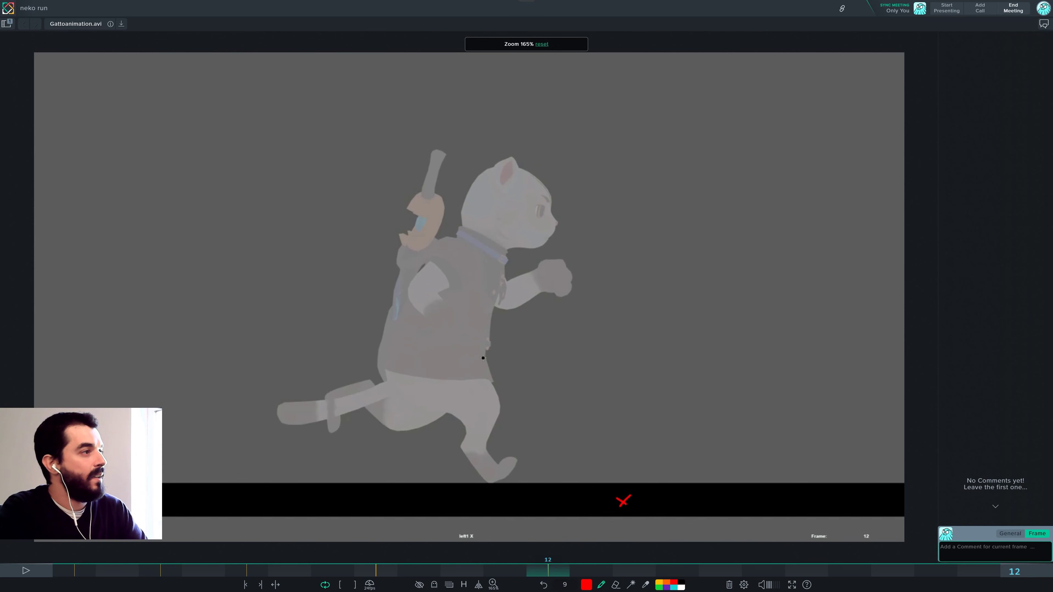
# - Sketch a more upright torso and a head shifted backward in red on frame 12
pyautogui.moveTo(483, 357); pyautogui.dragTo(499, 400)
pyautogui.moveTo(391, 381); pyautogui.dragTo(413, 258)
pyautogui.moveTo(485, 352)
pyautogui.mouseDown()
pyautogui.moveTo(483, 251)
pyautogui.moveTo(422, 242)
pyautogui.moveTo(402, 271)
pyautogui.mouseUp()
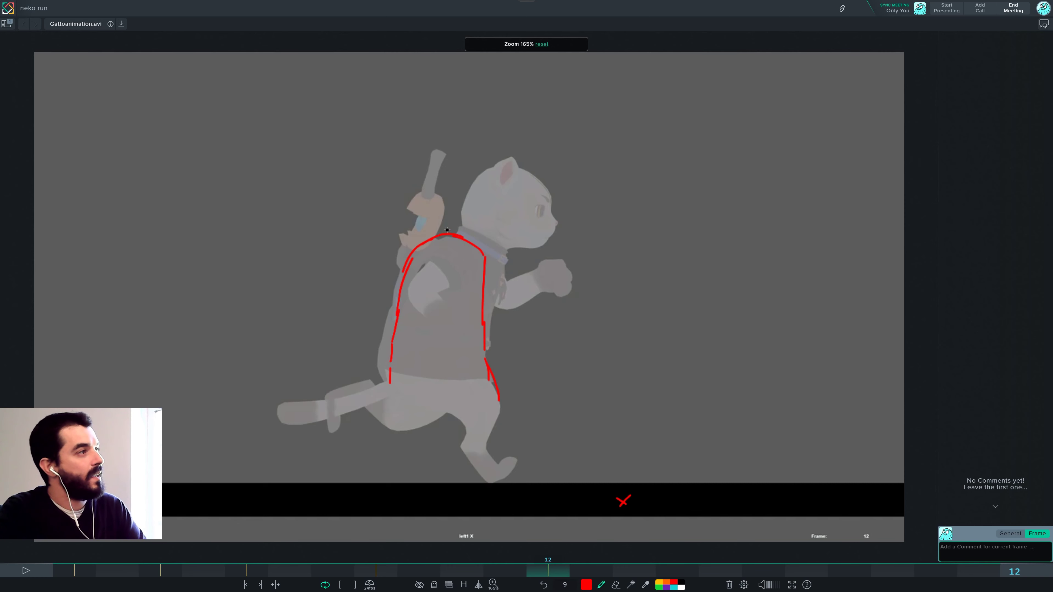
pyautogui.moveTo(443, 232)
pyautogui.mouseDown()
pyautogui.moveTo(449, 163)
pyautogui.moveTo(503, 186)
pyautogui.mouseUp()
pyautogui.moveTo(496, 149)
pyautogui.mouseDown()
pyautogui.moveTo(522, 212)
pyautogui.moveTo(467, 240)
pyautogui.mouseUp()
pyautogui.moveTo(435, 173); pyautogui.dragTo(491, 154)
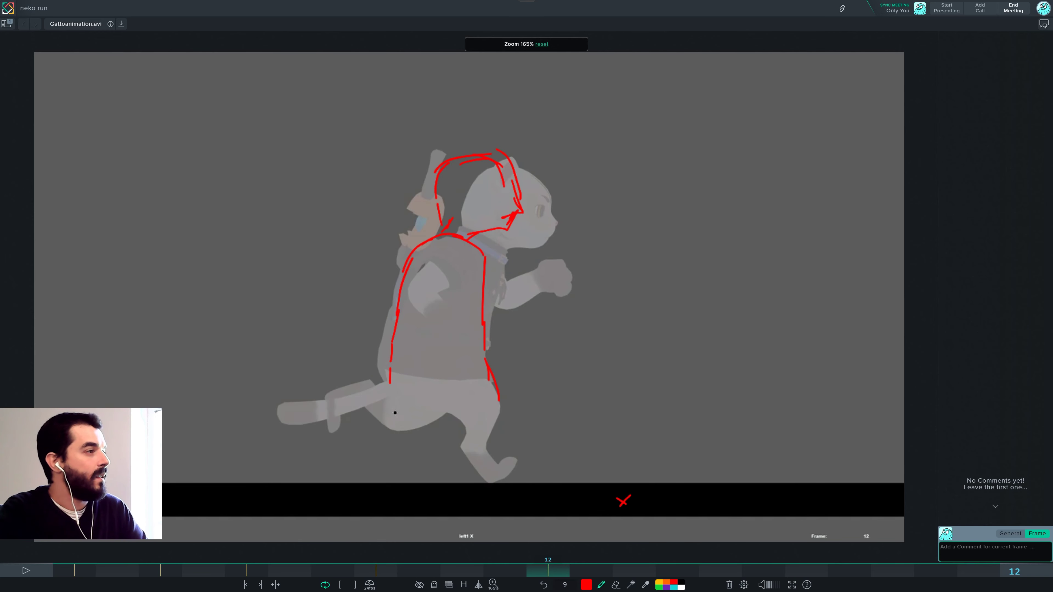
# - Outline the cat's head, neck, chest and back in red on frame 3
pyautogui.press('.')
pyautogui.press('.')
pyautogui.press(',')
pyautogui.press('.')
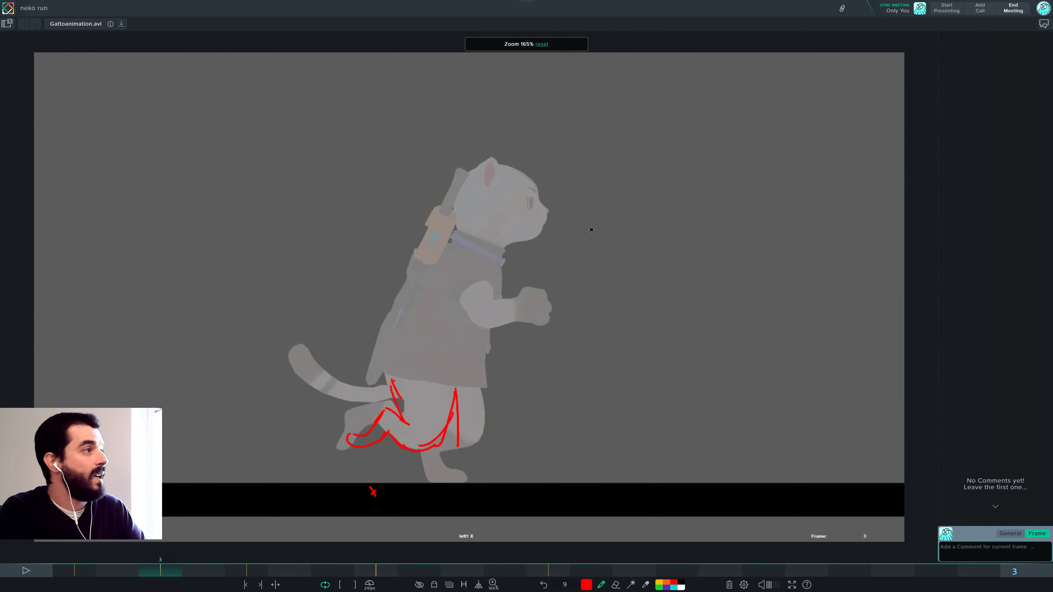
pyautogui.moveTo(498, 284)
pyautogui.mouseDown()
pyautogui.moveTo(506, 270)
pyautogui.moveTo(493, 294)
pyautogui.mouseUp()
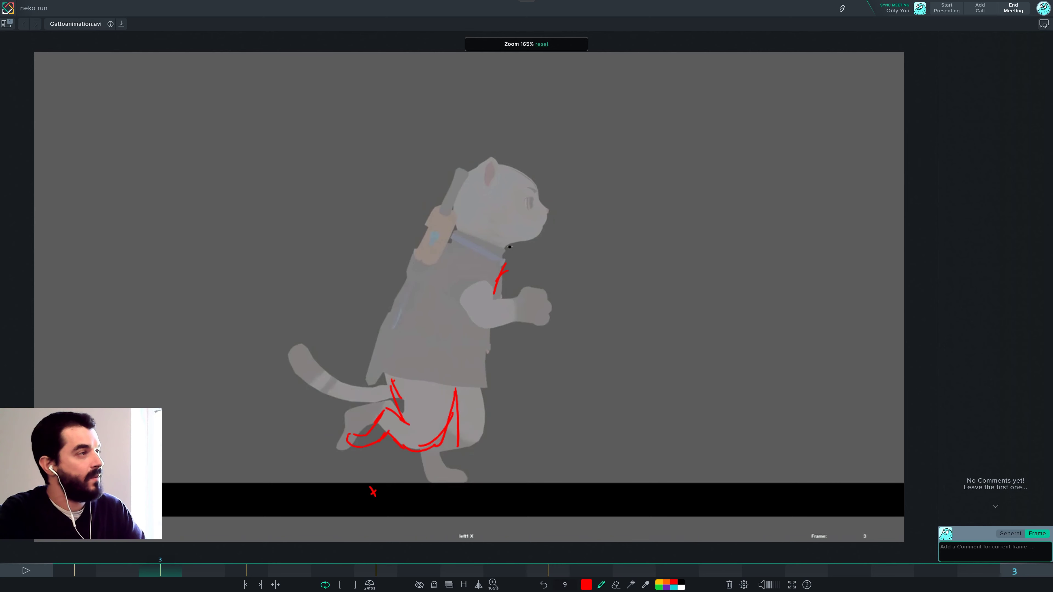
pyautogui.moveTo(510, 247)
pyautogui.mouseDown()
pyautogui.moveTo(542, 233)
pyautogui.moveTo(535, 190)
pyautogui.moveTo(486, 166)
pyautogui.moveTo(457, 193)
pyautogui.moveTo(453, 239)
pyautogui.moveTo(377, 322)
pyautogui.mouseUp()
# - Copy the red head and torso sketch from frame 12 onto frame 1
pyautogui.press('Left')
pyautogui.press('Left')
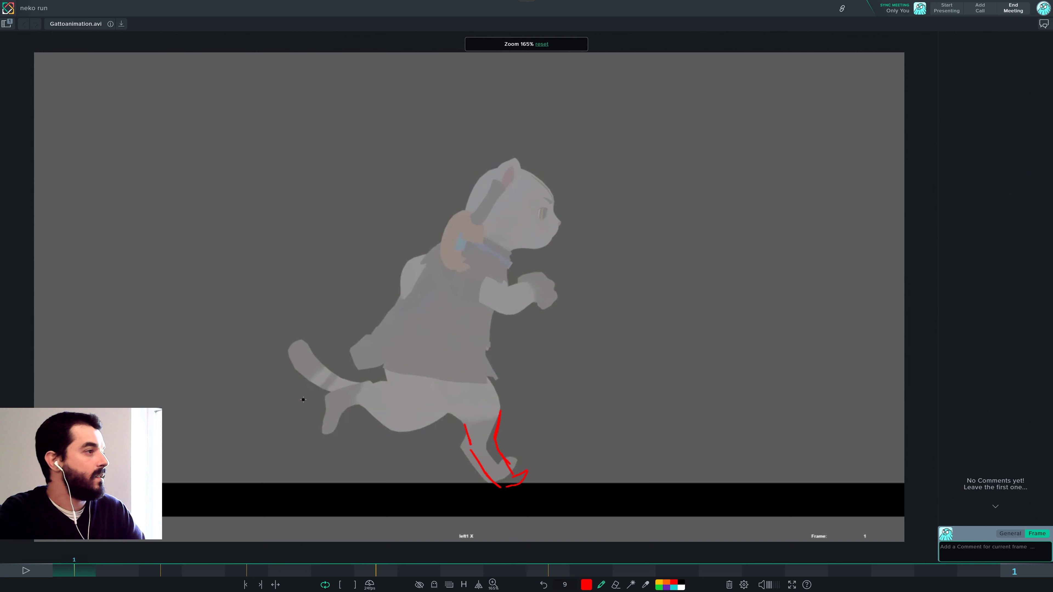
pyautogui.hotkey('shift', 'Right')
pyautogui.hotkey('shift', 'Right')
pyautogui.hotkey('shift', 'Right')
pyautogui.hotkey('shift', 'Right')
pyautogui.hotkey('shift', 'Right')
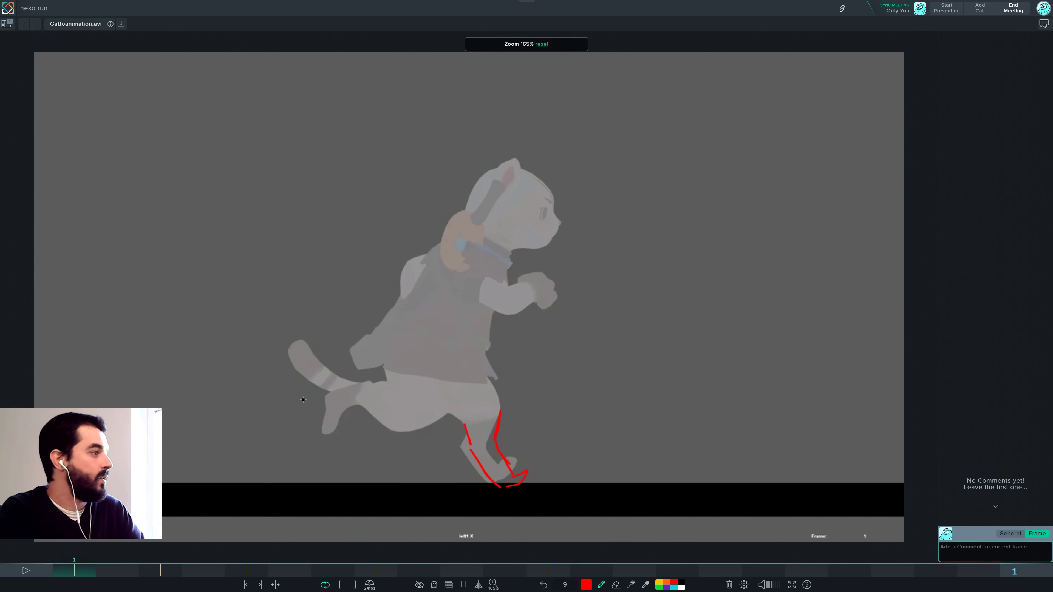
pyautogui.press('Right')
pyautogui.press('Right')
pyautogui.press('Left')
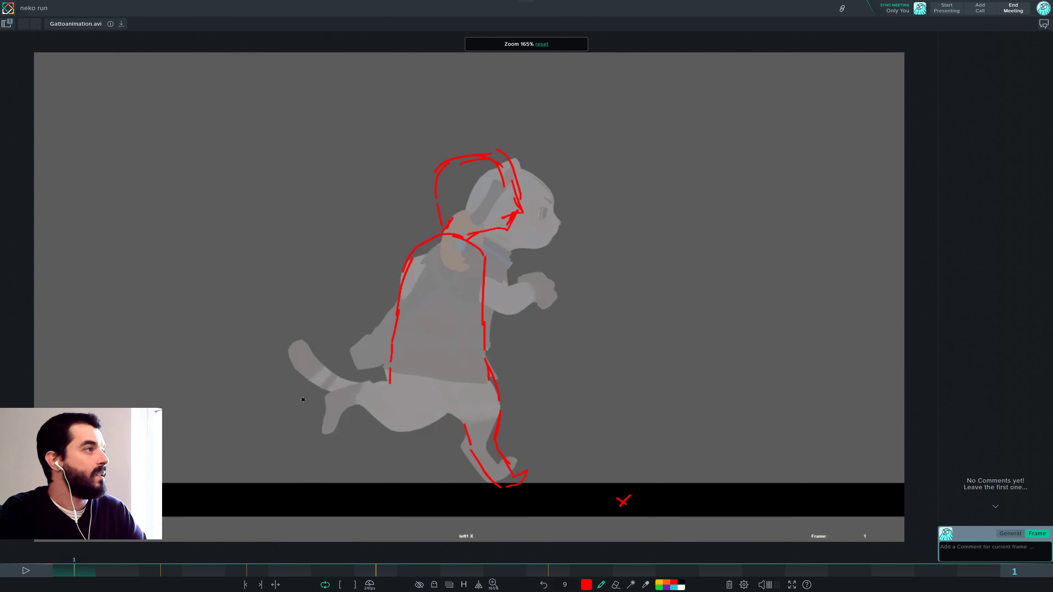
# - Compare the red head and torso sketches on frames 1 and 3 by flipping between them
pyautogui.press('Right')
pyautogui.hotkey('shift', 'Left')
pyautogui.hotkey('shift', 'Right')
pyautogui.hotkey('shift', 'Left')
pyautogui.hotkey('shift', 'Right')
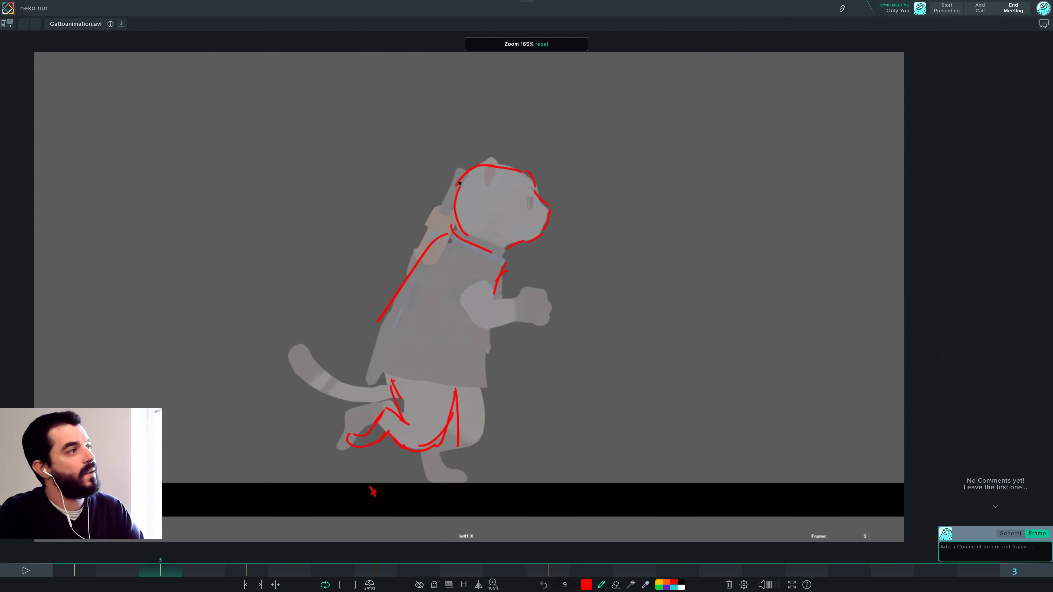
pyautogui.hotkey('shift', 'Left')
pyautogui.press('Right')
pyautogui.press('Left')
pyautogui.press('Right')
pyautogui.press('Left')
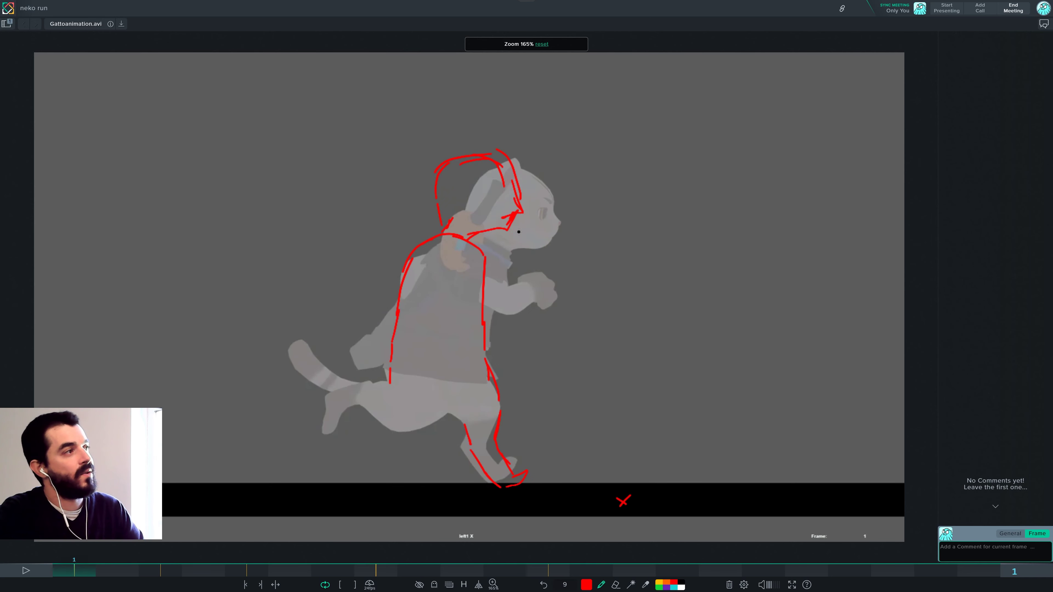
pyautogui.press('Right')
pyautogui.press('Right')
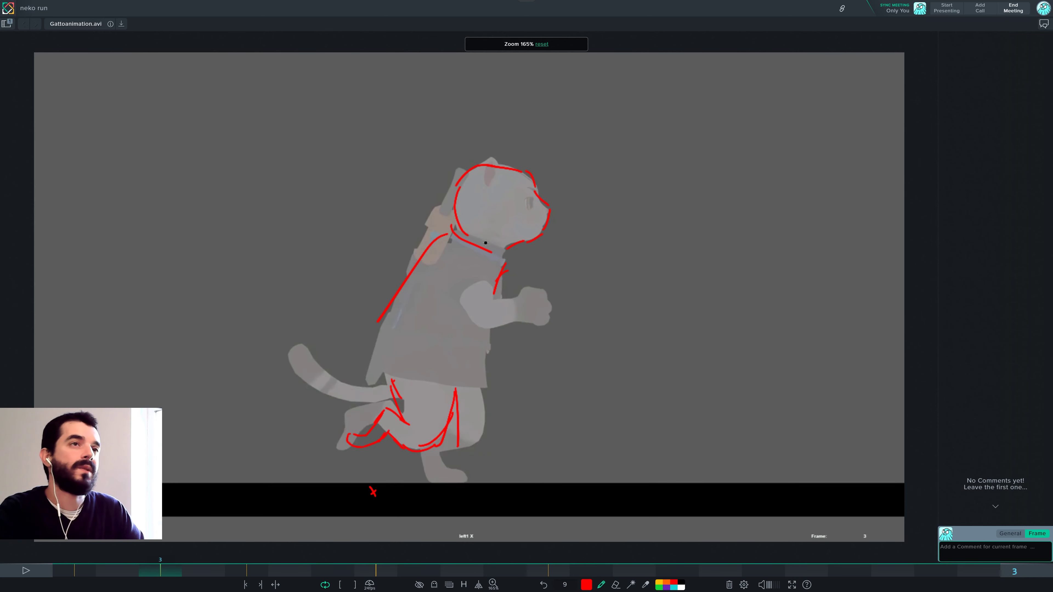
pyautogui.press('Left')
pyautogui.press('Left')
pyautogui.press('Right')
pyautogui.press('Left')
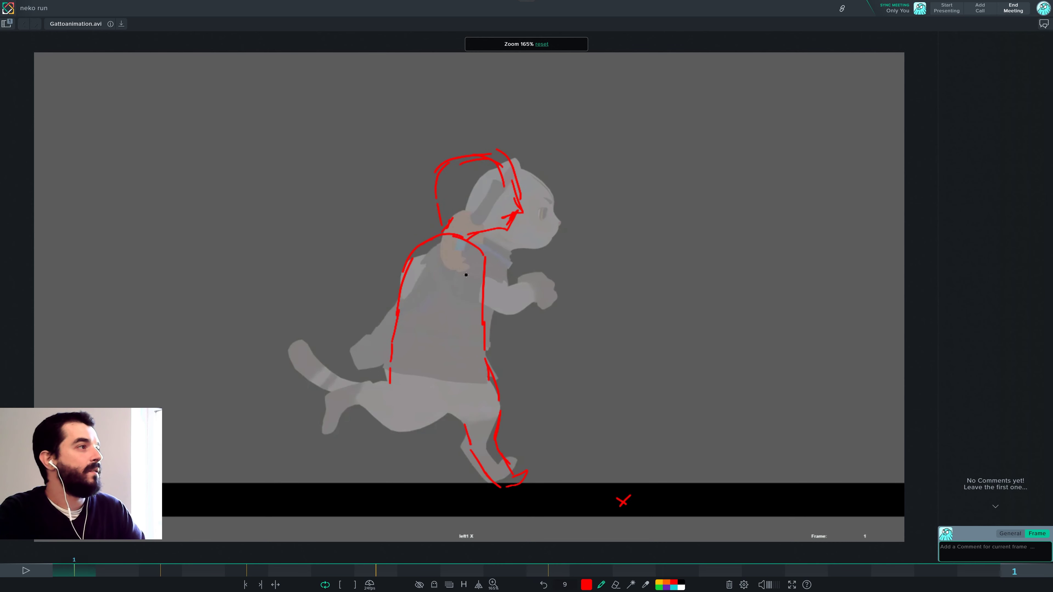
# - Compare the red torso and head sketches on frames 12, 1 and 3 by stepping back and forth between them
pyautogui.press('Right')
pyautogui.press('Right')
pyautogui.press('Left')
pyautogui.press('Right')
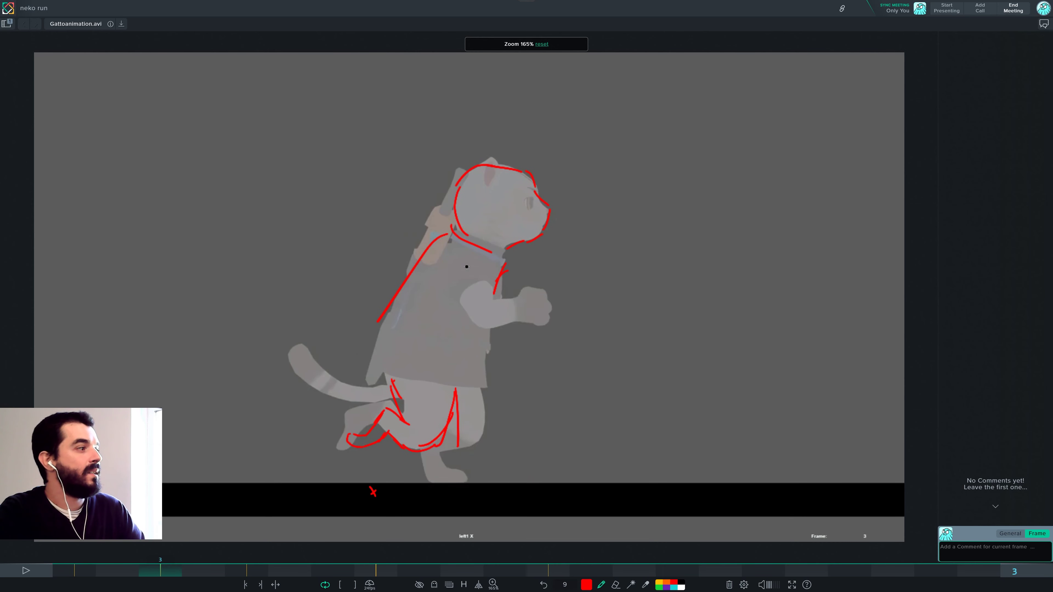
pyautogui.press('Right')
pyautogui.press('Left')
pyautogui.press('Left')
pyautogui.press('Left')
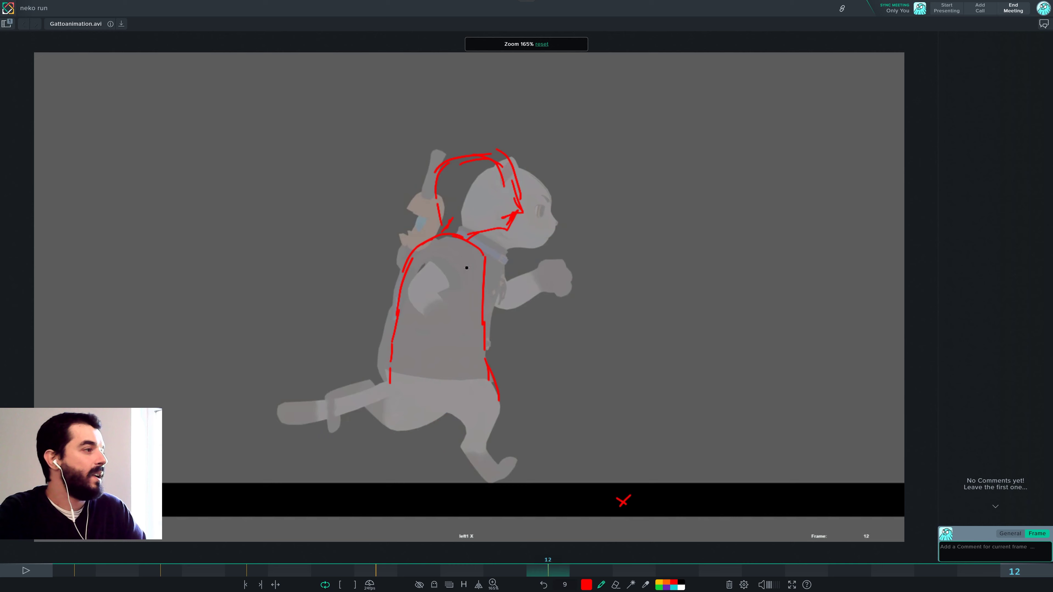
pyautogui.press('Left')
pyautogui.press('Left')
pyautogui.press('Right')
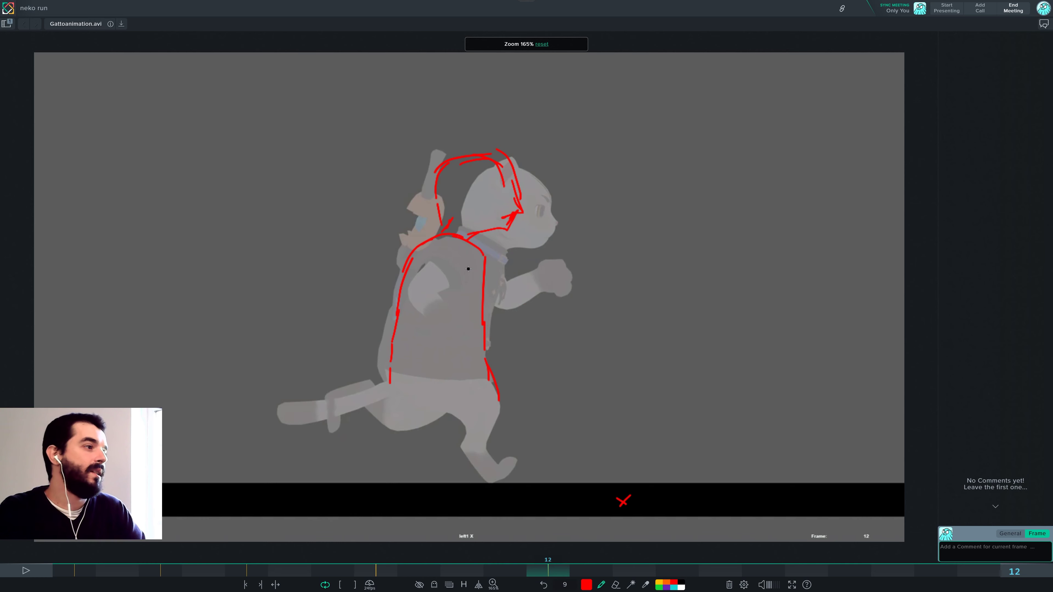
pyautogui.press('Left')
pyautogui.press('Left')
pyautogui.press('Left')
pyautogui.press('Left')
pyautogui.press('Left')
pyautogui.press('Left')
pyautogui.press('Left')
pyautogui.press('Left')
pyautogui.press('Left')
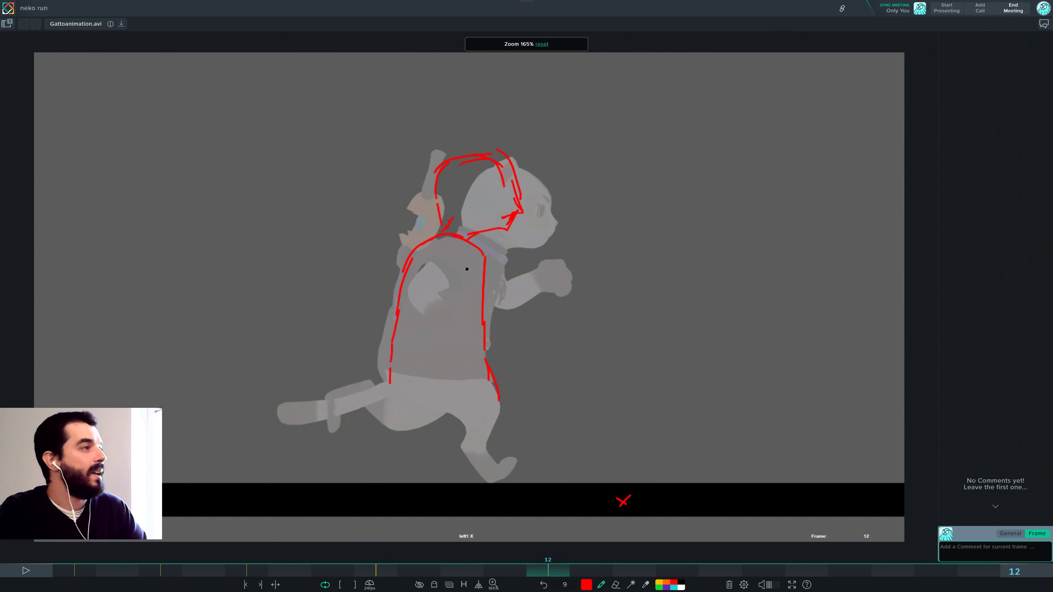
# - Sketch the cat's corrected torso, shoulder lines and head outline in red on frame 5
pyautogui.press('Right')
pyautogui.press('Right')
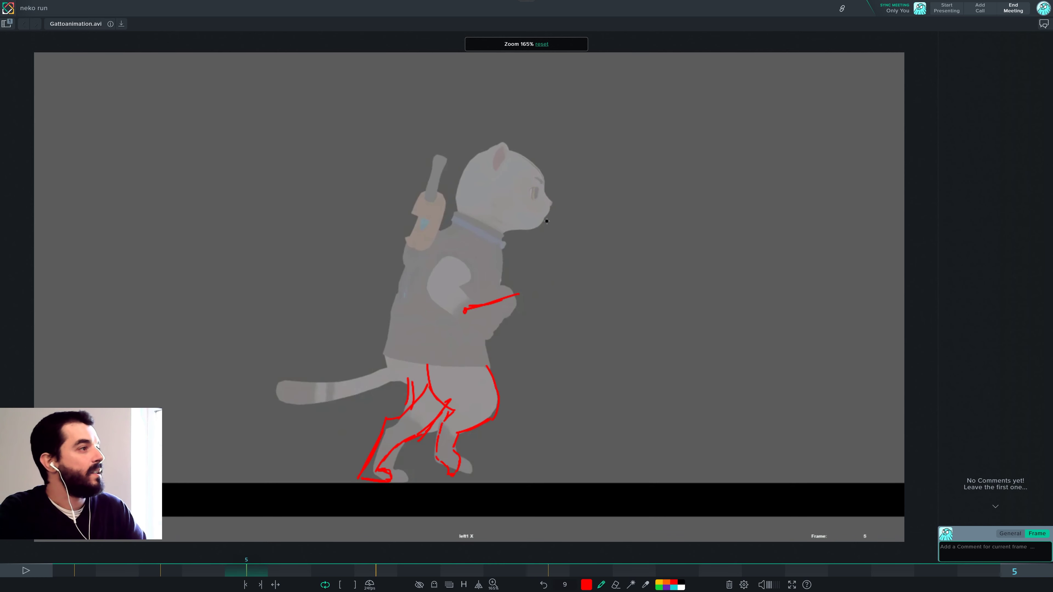
pyautogui.moveTo(485, 355)
pyautogui.mouseDown()
pyautogui.moveTo(499, 249)
pyautogui.moveTo(477, 233)
pyautogui.moveTo(395, 317)
pyautogui.mouseUp()
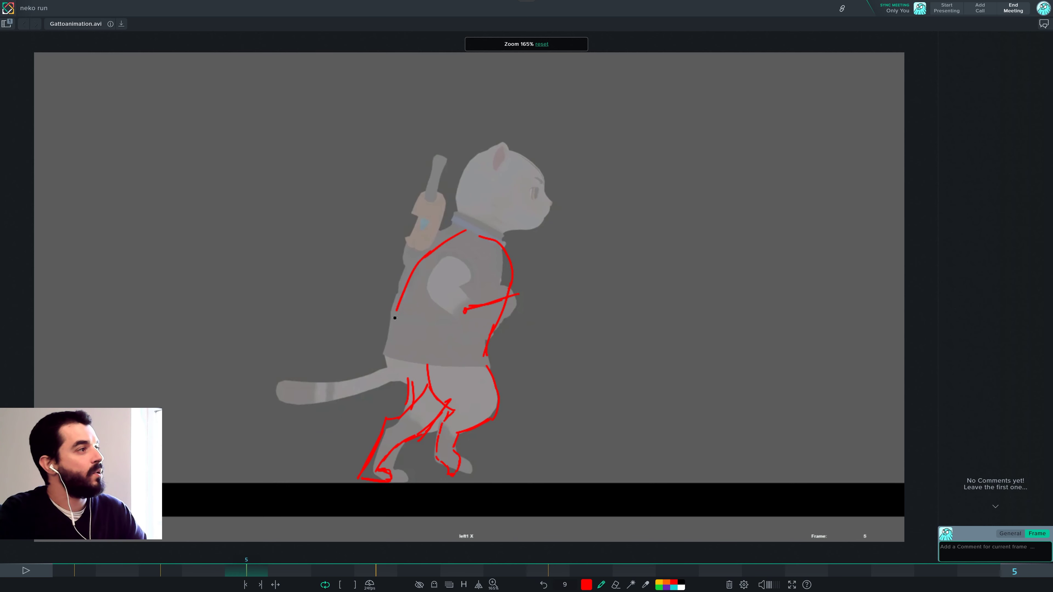
pyautogui.moveTo(431, 253); pyautogui.dragTo(393, 385)
pyautogui.moveTo(403, 387)
pyautogui.mouseDown()
pyautogui.moveTo(428, 296)
pyautogui.moveTo(454, 257)
pyautogui.mouseUp()
pyautogui.moveTo(439, 343); pyautogui.dragTo(491, 243)
pyautogui.moveTo(493, 251)
pyautogui.mouseDown()
pyautogui.moveTo(445, 349)
pyautogui.moveTo(490, 258)
pyautogui.mouseUp()
pyautogui.moveTo(533, 218)
pyautogui.mouseDown()
pyautogui.moveTo(552, 189)
pyautogui.moveTo(534, 160)
pyautogui.mouseUp()
pyautogui.moveTo(519, 161)
pyautogui.mouseDown()
pyautogui.moveTo(475, 206)
pyautogui.moveTo(530, 166)
pyautogui.mouseUp()
# - Outline the cat's head in red on frame 8, from the chin around the face and crown to the neck
pyautogui.press('Right')
pyautogui.press('Right')
pyautogui.press('Right')
pyautogui.moveTo(496, 227)
pyautogui.mouseDown()
pyautogui.moveTo(517, 214)
pyautogui.moveTo(524, 149)
pyautogui.mouseUp()
pyautogui.moveTo(516, 139); pyautogui.dragTo(479, 139)
pyautogui.moveTo(485, 141); pyautogui.dragTo(442, 168)
pyautogui.moveTo(450, 179); pyautogui.dragTo(485, 215)
# - Fade the footage to a lighter grey behind the red sketches
pyautogui.press('Right')
pyautogui.press('Right')
pyautogui.press('Right')
pyautogui.press('Right')
pyautogui.press('Right')
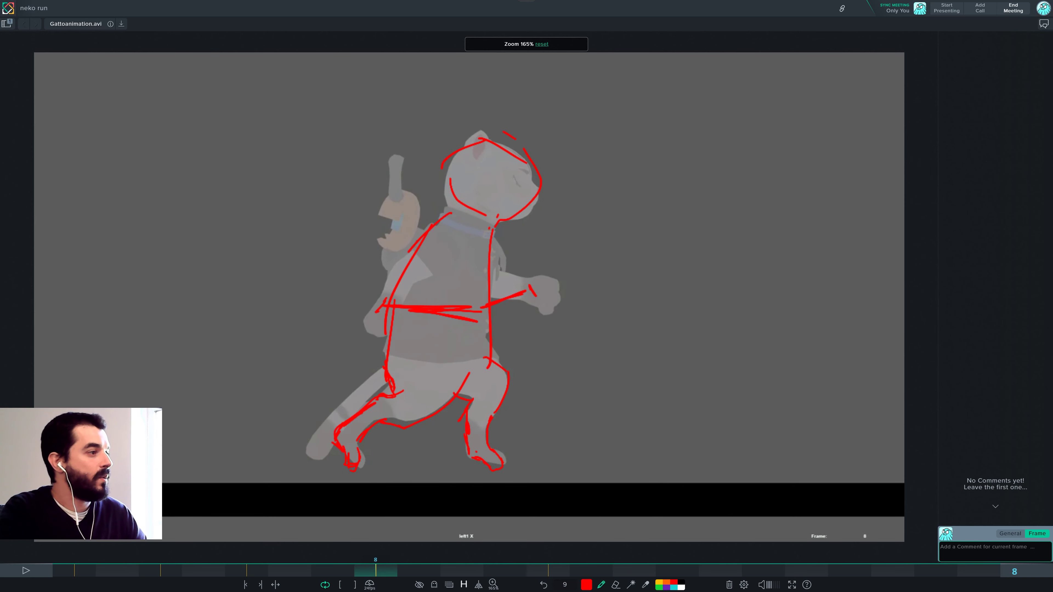
pyautogui.click(449, 584)
pyautogui.click(449, 540)
# - Step through frames 1 to 12 to examine how the red poses flow over the faded footage
pyautogui.press('Left')
pyautogui.press('Left')
pyautogui.press('Left')
pyautogui.press('Left')
pyautogui.press('Left')
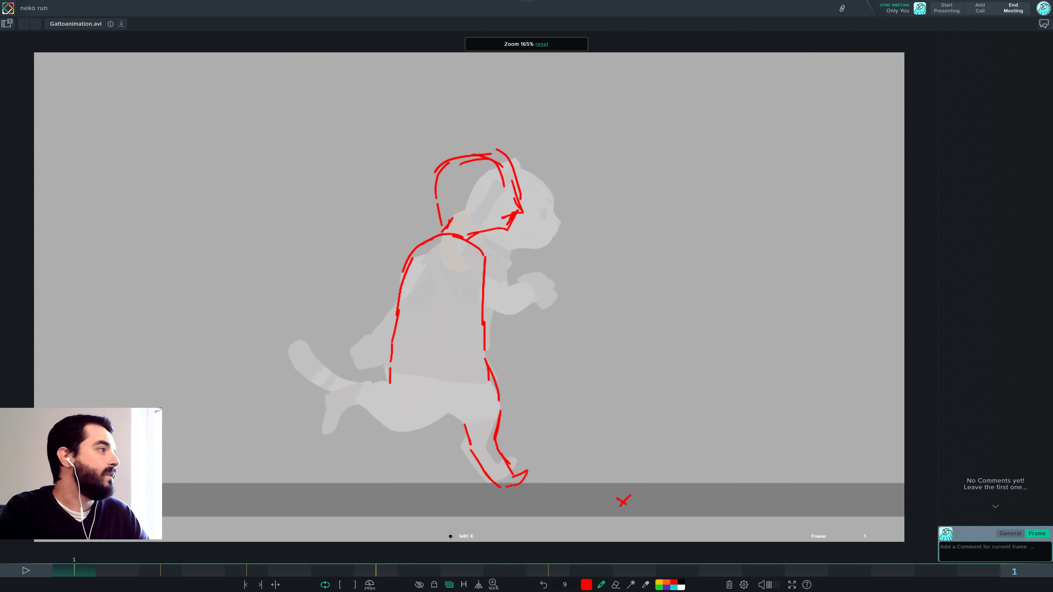
pyautogui.press('Right')
pyautogui.press('Right')
pyautogui.press('Right')
pyautogui.press('Right')
pyautogui.press('Right')
pyautogui.press('Right')
pyautogui.press('Right')
pyautogui.press('Right')
pyautogui.press('Right')
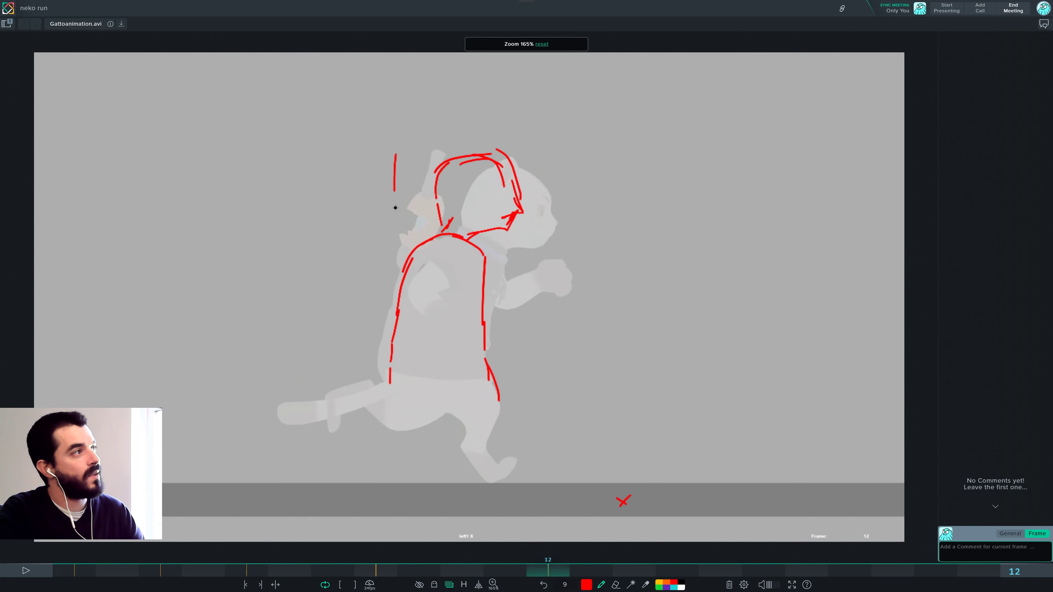
# - Flip between the annotated key frames to compare the torso and head positions on frames 12, 1 and 5
pyautogui.press('Down')
pyautogui.press('Down')
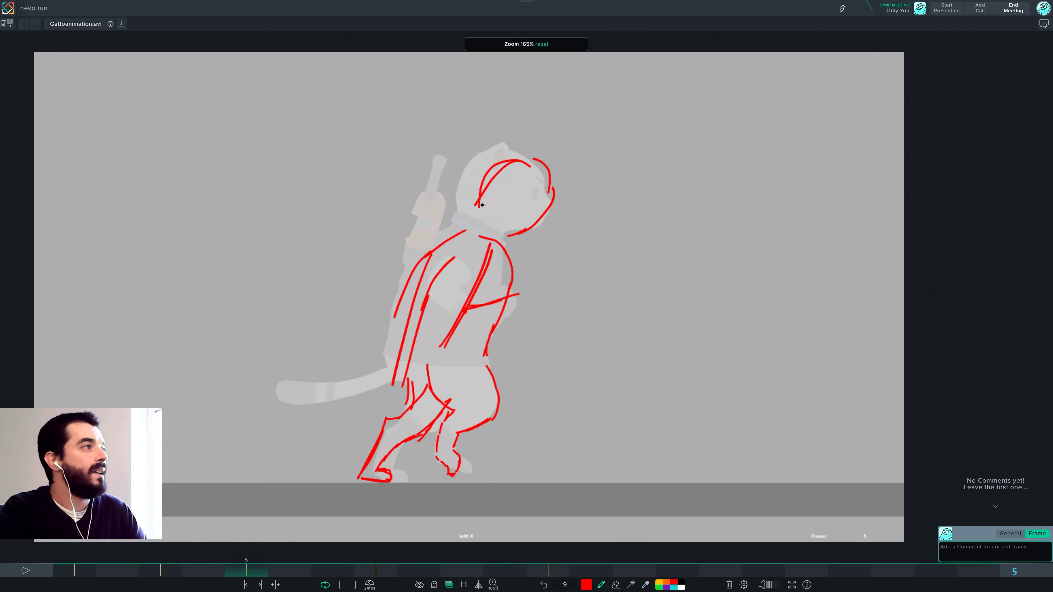
pyautogui.press('Up')
pyautogui.press('Up')
pyautogui.press('Down')
pyautogui.press('Down')
pyautogui.press('Up')
pyautogui.press('Up')
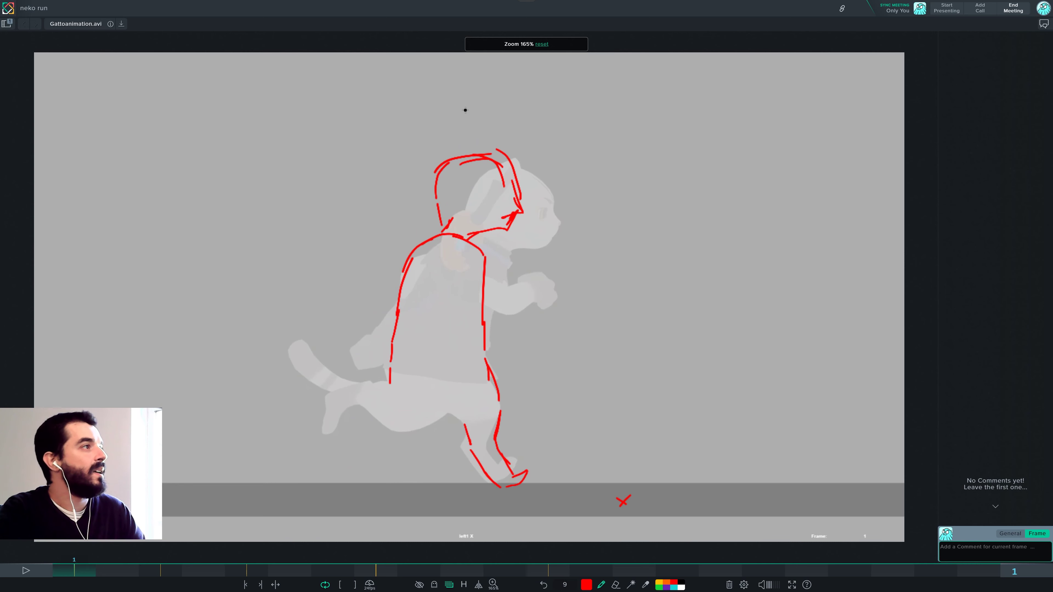
# - Draw red angle marks above the head on frames 5, 8 and 12, plus motion arrows beside the head on frame 12
pyautogui.moveTo(502, 117)
pyautogui.mouseDown()
pyautogui.moveTo(480, 109)
pyautogui.moveTo(492, 94)
pyautogui.mouseUp()
pyautogui.hotkey('shift', 'Right')
pyautogui.moveTo(481, 109)
pyautogui.mouseDown()
pyautogui.moveTo(496, 121)
pyautogui.moveTo(483, 68)
pyautogui.moveTo(464, 66)
pyautogui.moveTo(537, 113)
pyautogui.mouseUp()
pyautogui.hotkey('shift', 'Right')
pyautogui.moveTo(698, 183)
pyautogui.mouseDown()
pyautogui.moveTo(669, 168)
pyautogui.moveTo(686, 146)
pyautogui.moveTo(660, 135)
pyautogui.moveTo(709, 185)
pyautogui.mouseUp()
pyautogui.press('Down')
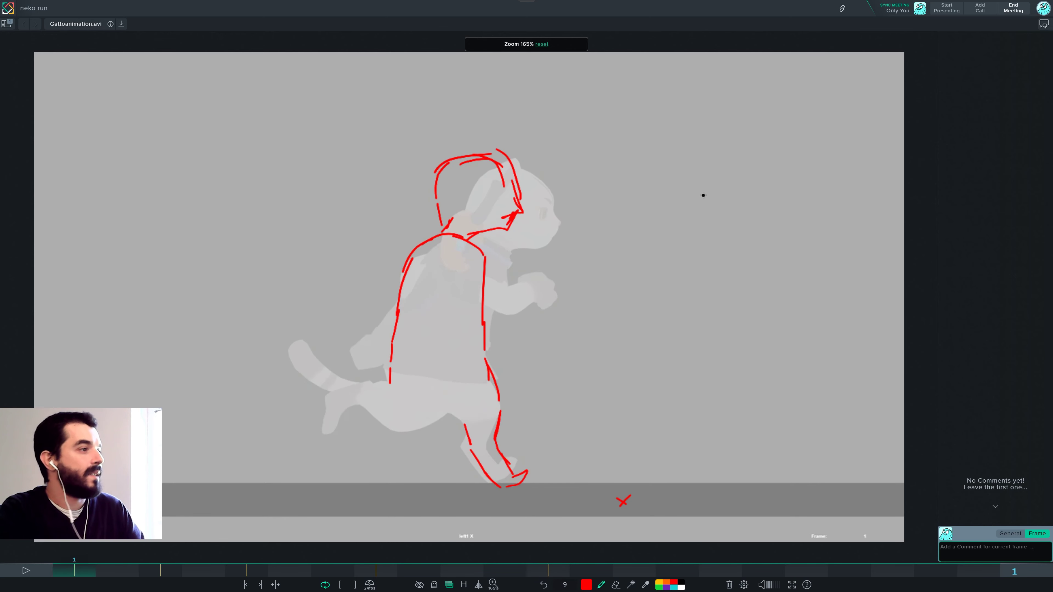
pyautogui.press('Down')
pyautogui.press('Down')
pyautogui.press('Down')
pyautogui.press('Down')
pyautogui.moveTo(703, 182)
pyautogui.mouseDown()
pyautogui.moveTo(710, 189)
pyautogui.moveTo(710, 176)
pyautogui.mouseUp()
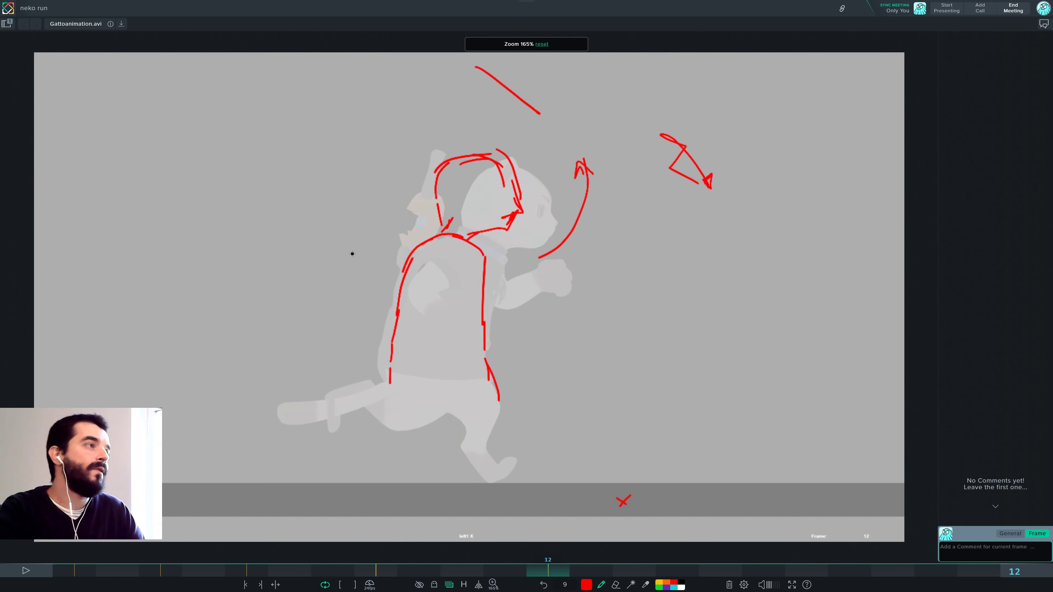
# - Flip repeatedly through the annotated key frames to examine the overall motion of the corrected poses
pyautogui.press('Down')
pyautogui.press('Down')
pyautogui.press('Down')
pyautogui.press('Down')
pyautogui.press('Down')
pyautogui.press('Down')
pyautogui.press('Down')
pyautogui.press('Down')
pyautogui.press('Down')
pyautogui.press('Down')
pyautogui.press('Down')
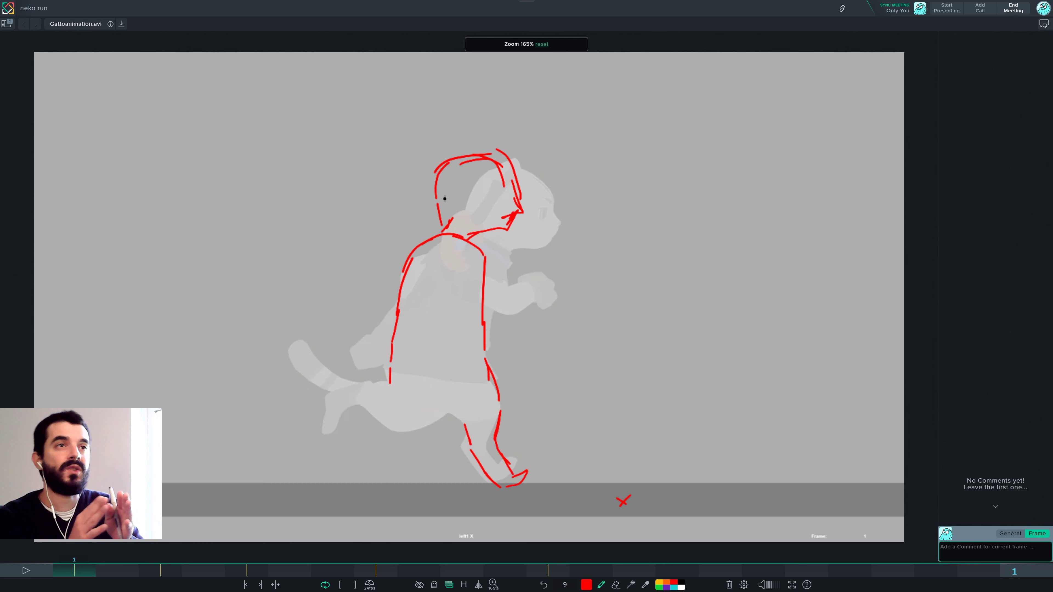
# - Examine the unmarked poses around frame 18 and from frame 5 to frame 11
pyautogui.press('Left')
pyautogui.press('Left')
pyautogui.press('Left')
pyautogui.press('Left')
pyautogui.press('Left')
pyautogui.press('Left')
pyautogui.press('Left')
pyautogui.press('Left')
pyautogui.press('Left')
pyautogui.press('Left')
pyautogui.press('Left')
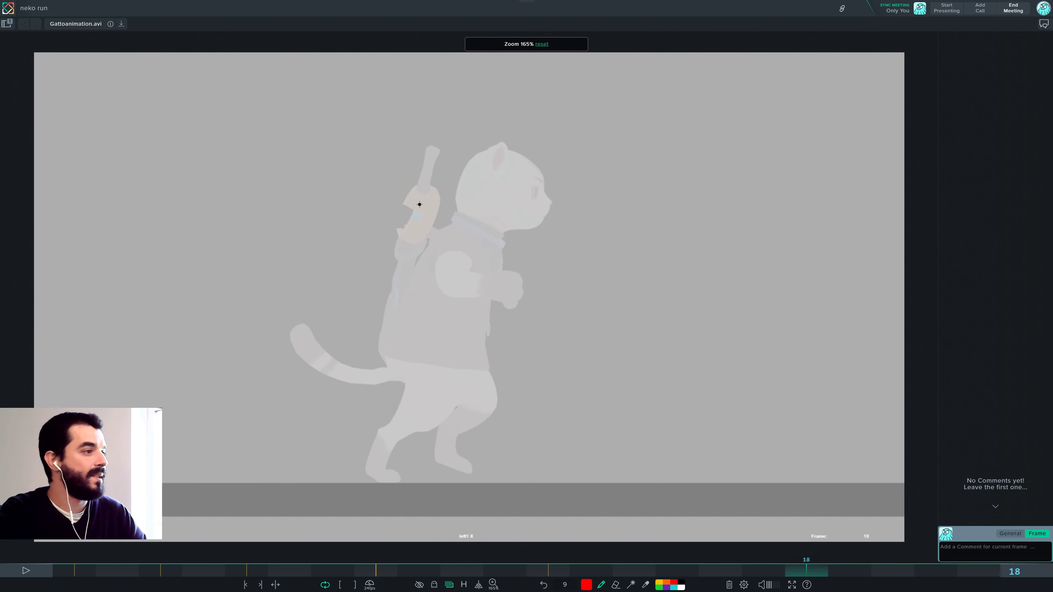
pyautogui.click(244, 574)
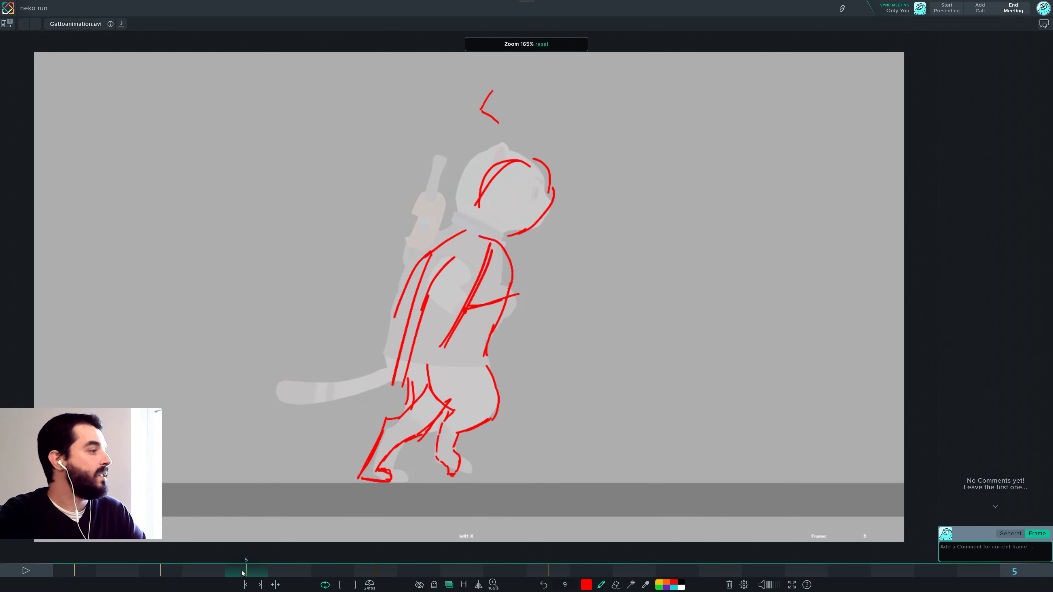
pyautogui.press('Right')
pyautogui.press('Right')
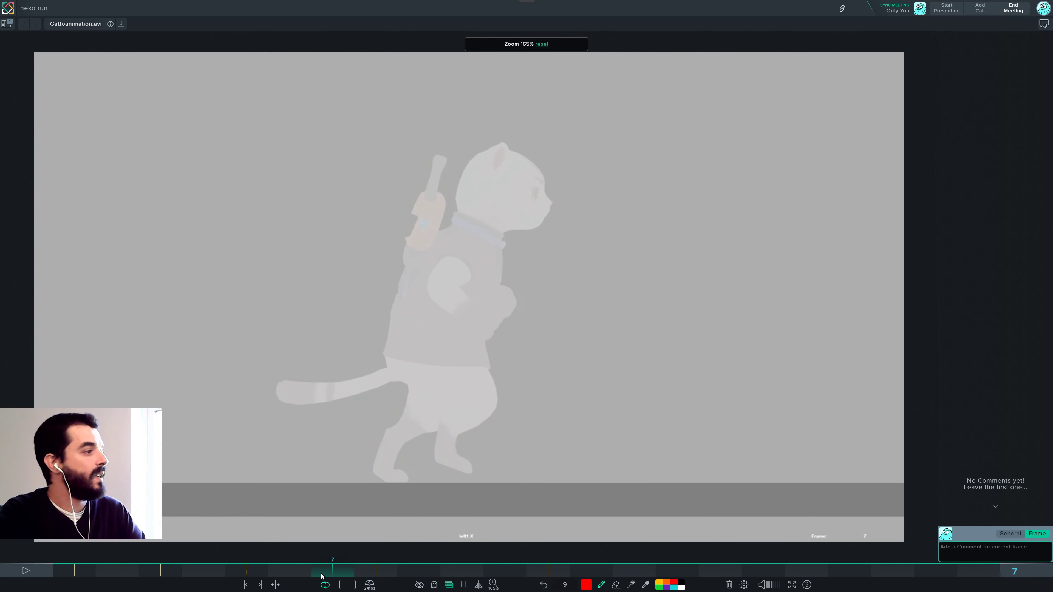
pyautogui.press('Right')
pyautogui.press('Right')
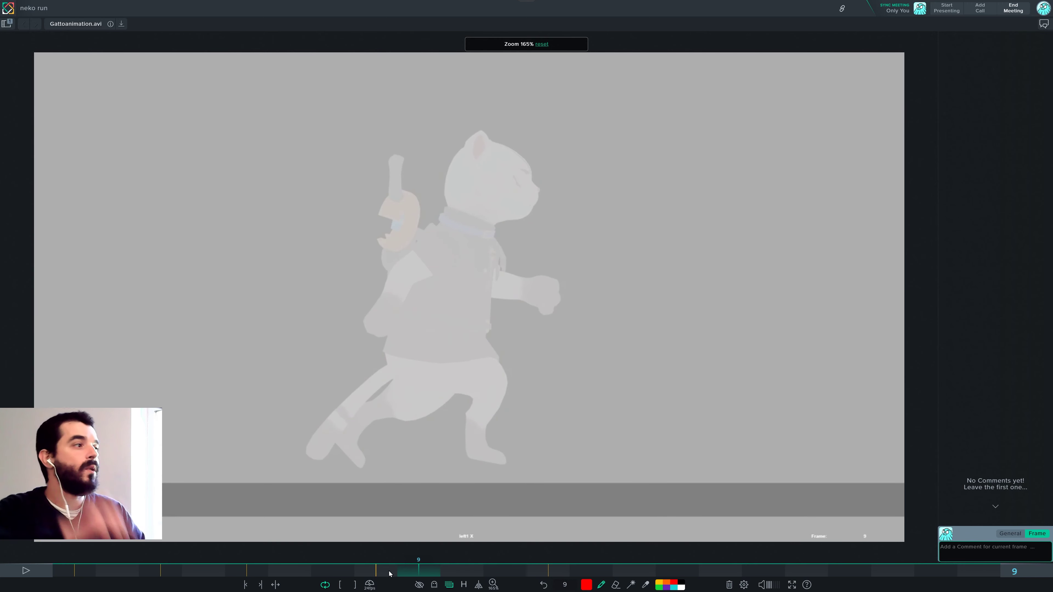
pyautogui.press('Right')
pyautogui.press('Right')
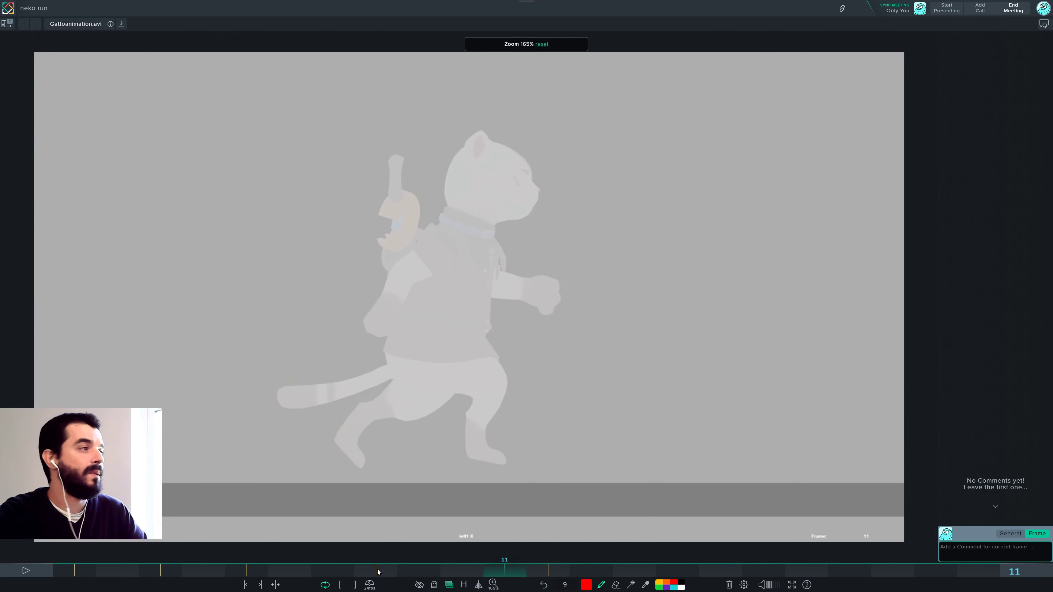
# - Return to frame 1 and step forward to frame 12 to review the red corrections in sequence
pyautogui.press('Left')
pyautogui.press('Left')
pyautogui.press('Left')
pyautogui.press('Left')
pyautogui.press('Left')
pyautogui.press('Left')
pyautogui.press('Left')
pyautogui.press('Left')
pyautogui.press('Left')
pyautogui.press('Left')
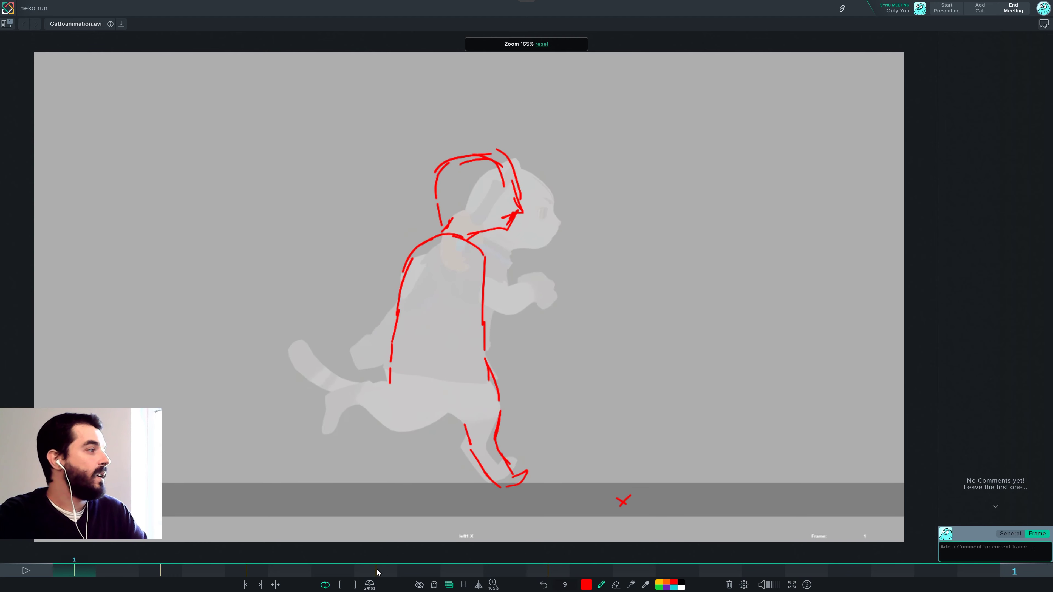
pyautogui.press('Right')
pyautogui.press('Right')
pyautogui.press('Right')
pyautogui.press('Right')
pyautogui.press('Right')
pyautogui.press('Right')
pyautogui.press('Right')
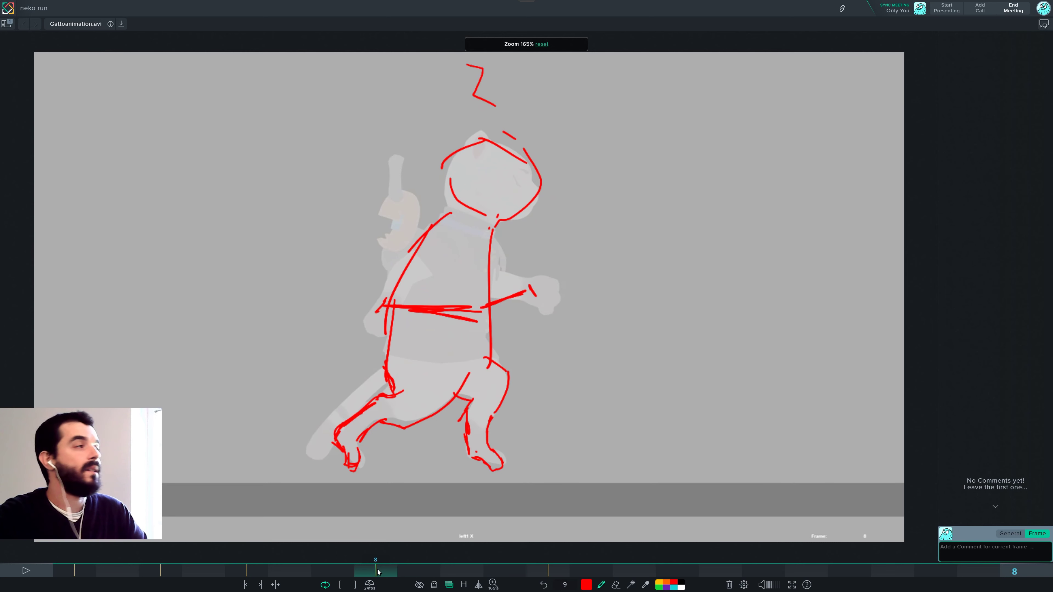
pyautogui.press('Right')
pyautogui.press('Right')
pyautogui.press('Right')
pyautogui.press('Right')
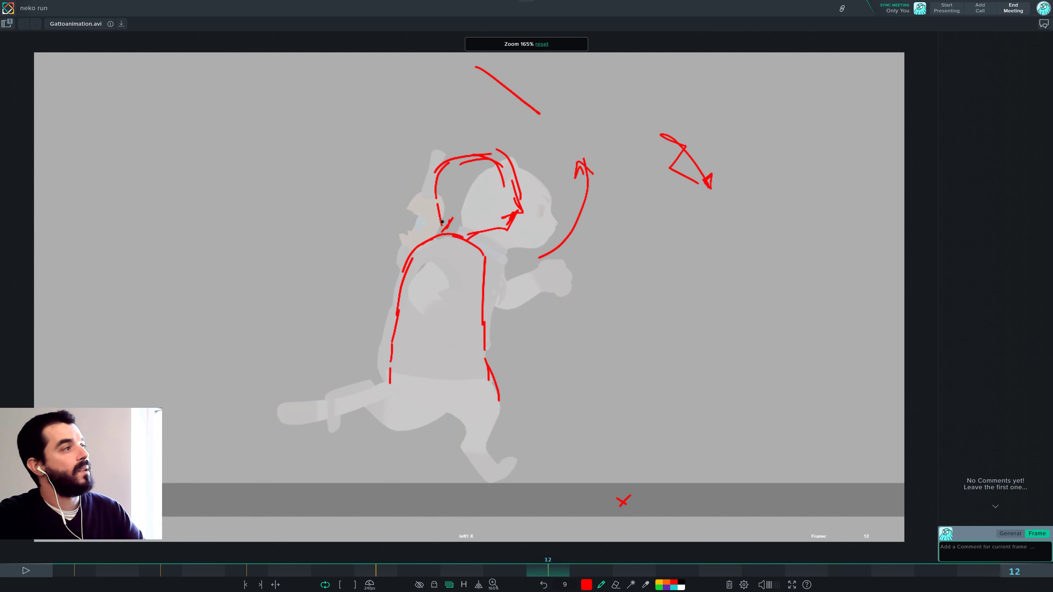
# - Step back from frame 12 to compare the torso and head sketches on frames 3 and 5
pyautogui.press('Left')
pyautogui.press('Left')
pyautogui.press('Left')
pyautogui.press('Left')
pyautogui.press('Left')
pyautogui.press('Left')
pyautogui.press('Left')
pyautogui.press('Left')
pyautogui.press('Left')
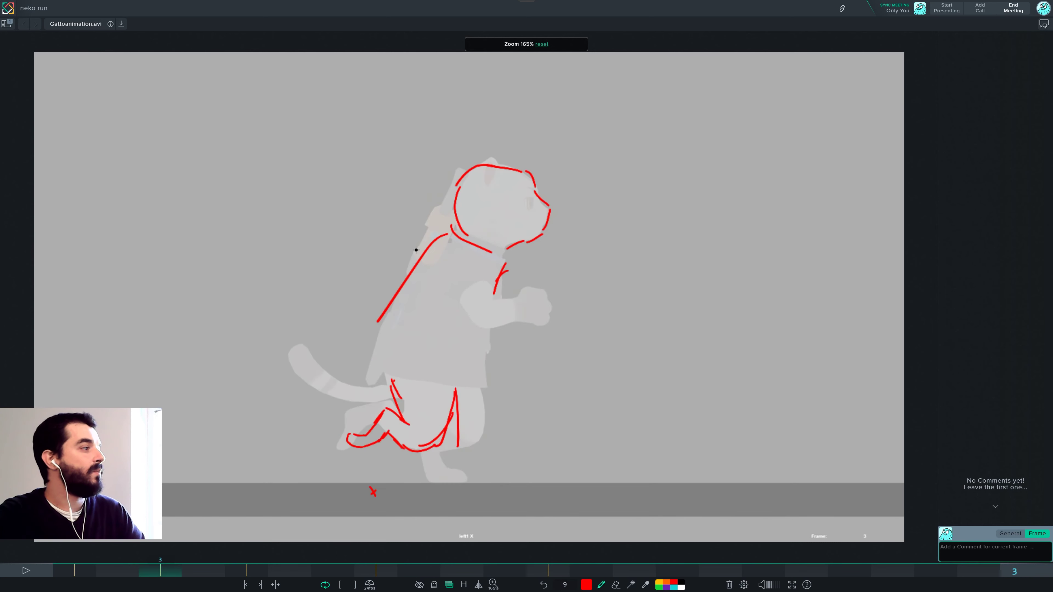
pyautogui.press('Right')
pyautogui.press('Right')
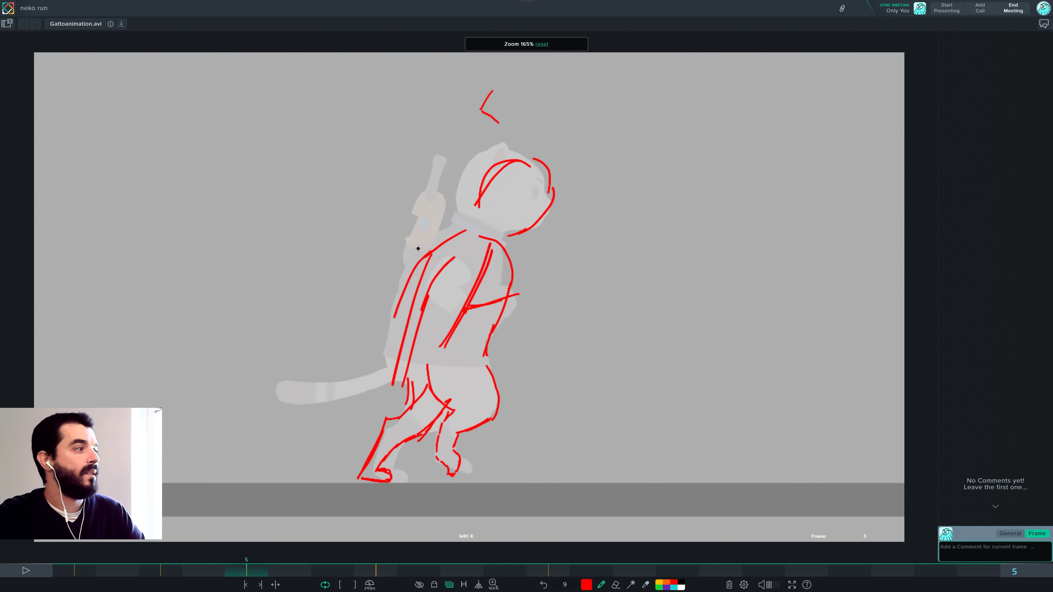
# - Cycle forward and backward through the annotated key frames, comparing the frame 12 sketch with the other poses
pyautogui.press('Down')
pyautogui.press('Down')
pyautogui.press('Down')
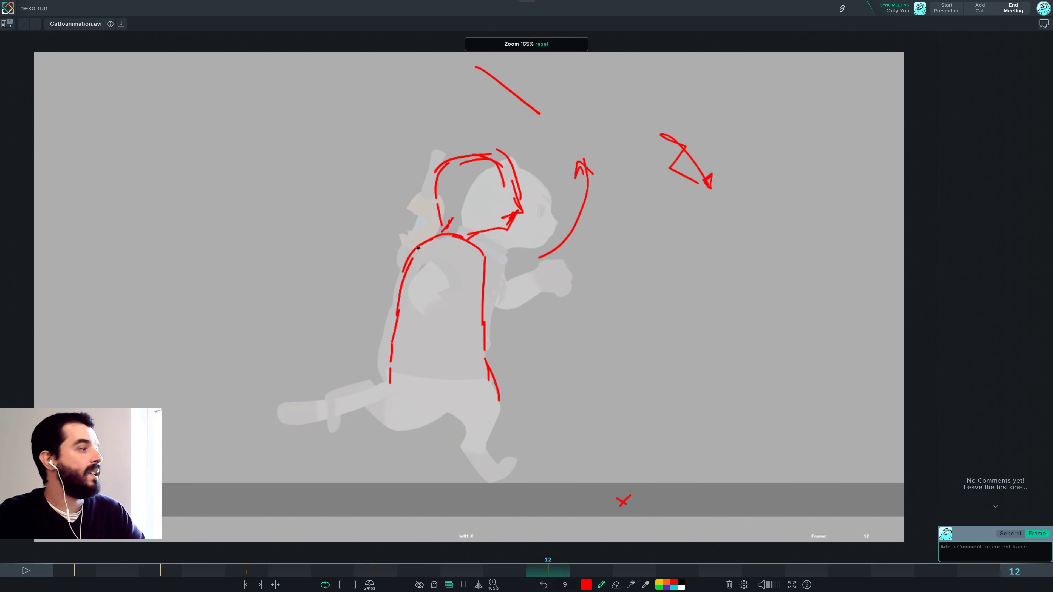
pyautogui.press('Up')
pyautogui.press('Down')
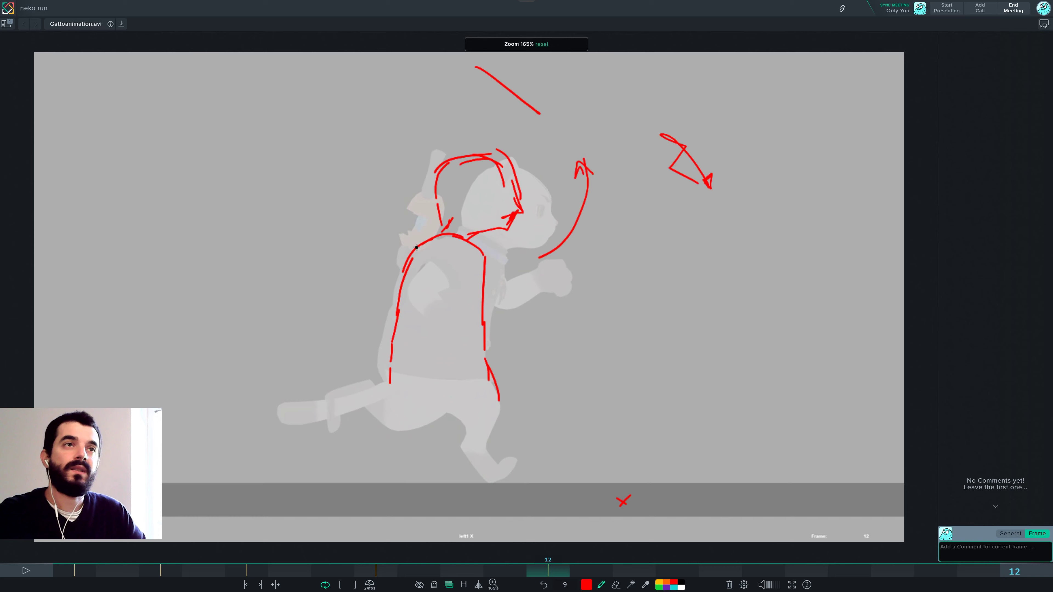
pyautogui.press('Down')
pyautogui.press('Up')
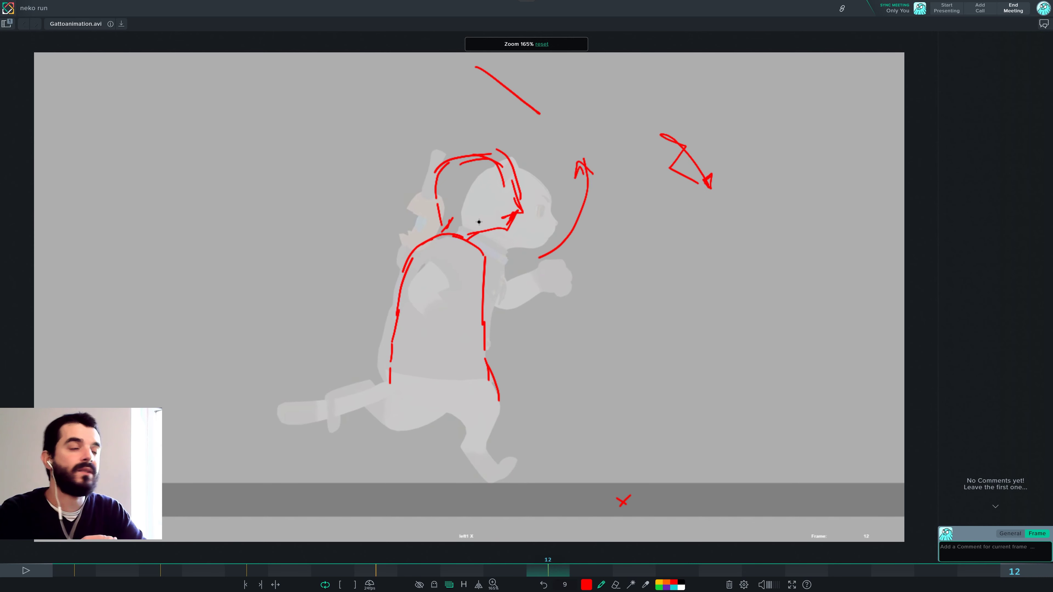
pyautogui.press('Up')
pyautogui.press('Up')
pyautogui.press('Up')
pyautogui.press('Up')
pyautogui.press('Up')
pyautogui.press('Up')
pyautogui.press('Up')
pyautogui.press('Up')
pyautogui.press('Up')
pyautogui.press('Up')
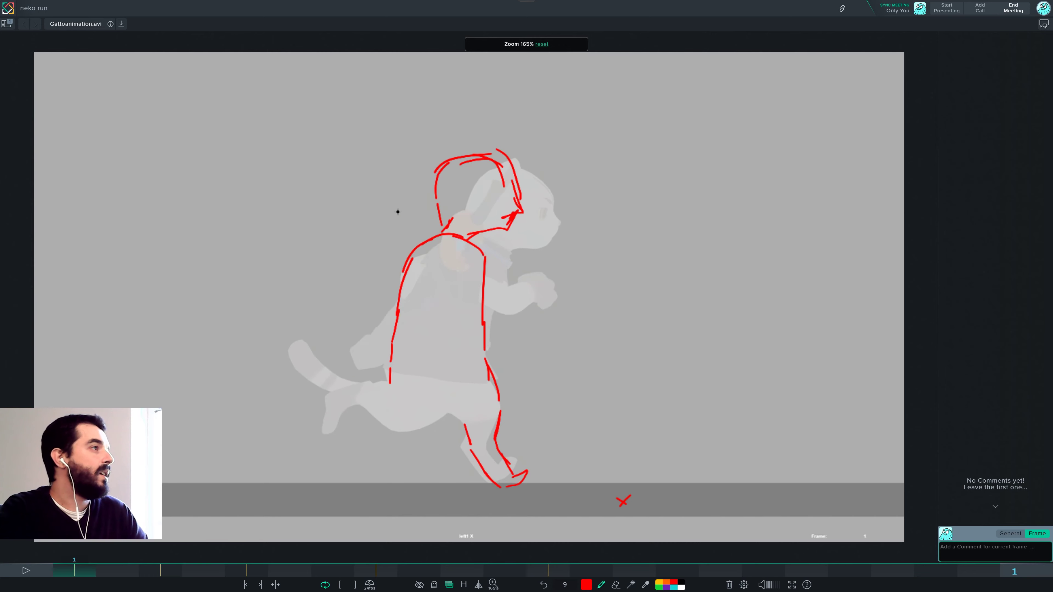
# - Cycle through the annotated key poses again, comparing the red body sketches on frames 1 and 5
pyautogui.press('Up')
pyautogui.press('Up')
pyautogui.press('Up')
pyautogui.press('Up')
pyautogui.press('Up')
pyautogui.press('Up')
pyautogui.press('Up')
pyautogui.press('Up')
pyautogui.press('Up')
pyautogui.press('Up')
pyautogui.press('Up')
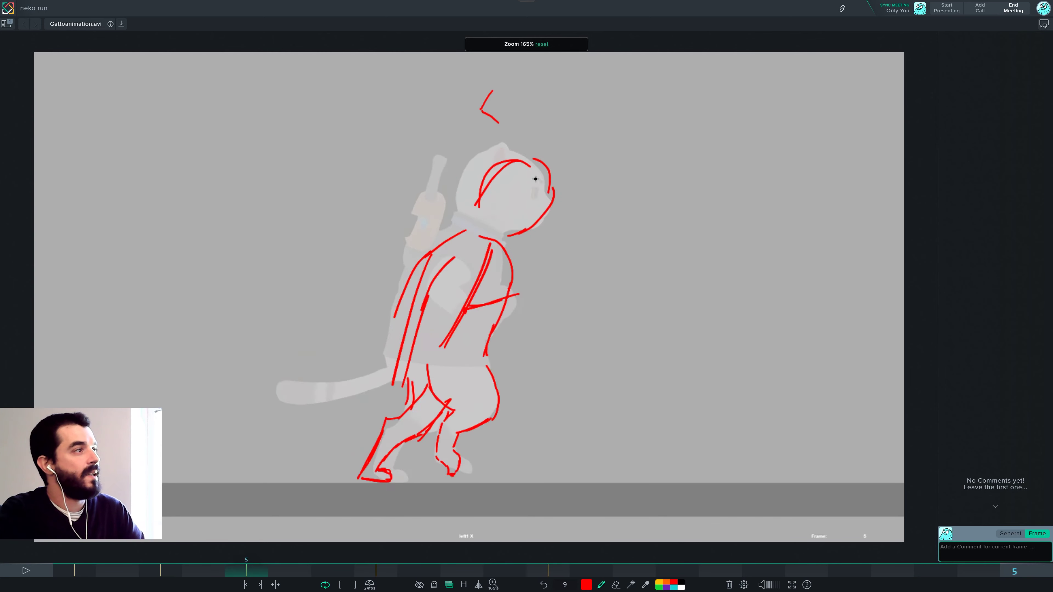
pyautogui.press('Up')
pyautogui.press('Up')
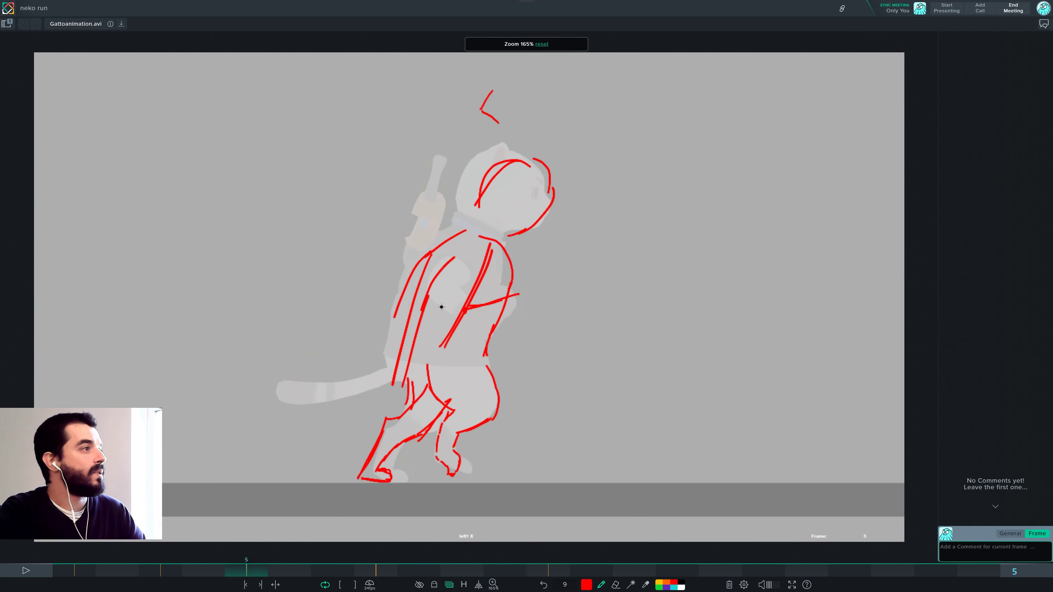
pyautogui.press('Down')
pyautogui.press('Down')
pyautogui.press('Down')
pyautogui.press('Down')
pyautogui.press('Up')
pyautogui.press('Up')
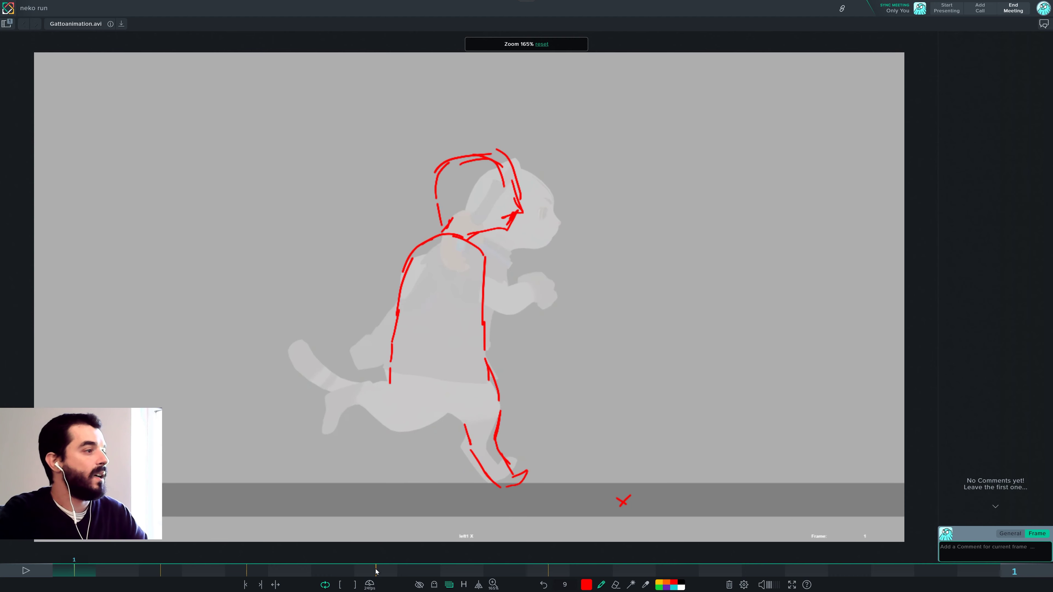
# - Examine the arm positions on the annotated poses at frames 5, 8 and 12
pyautogui.click(441, 567)
pyautogui.press('Down')
pyautogui.press('Up')
pyautogui.press('Up')
pyautogui.press('Up')
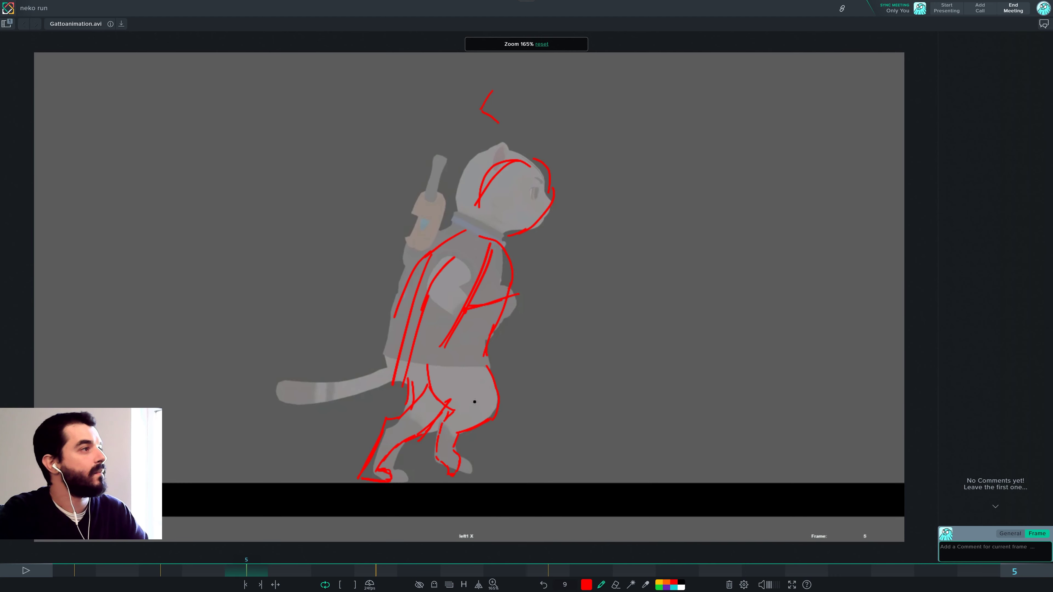
pyautogui.press('Right')
pyautogui.press('Right')
pyautogui.press('Right')
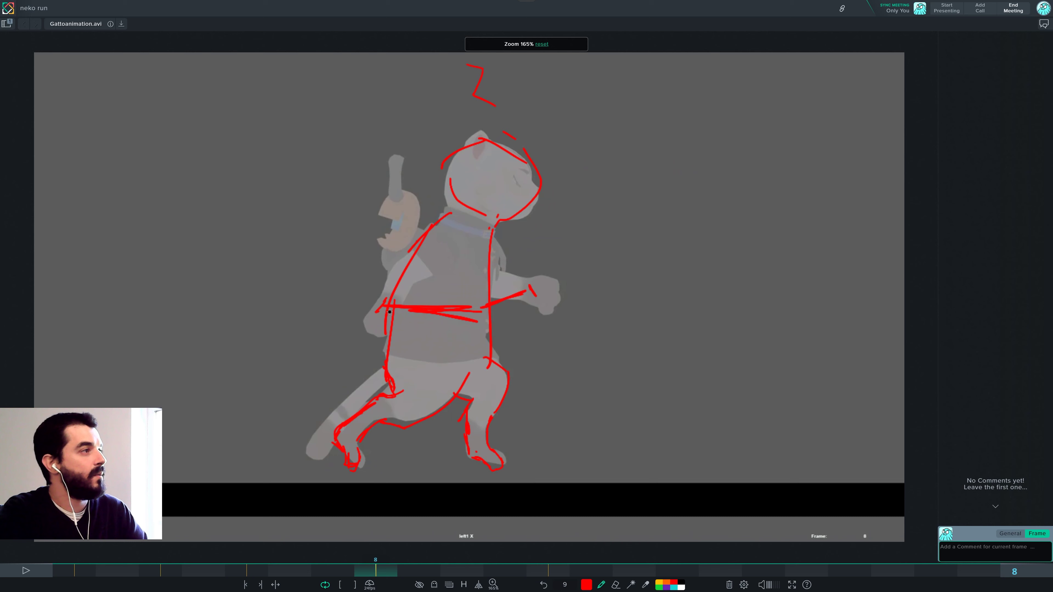
pyautogui.press('Left')
pyautogui.press('Right')
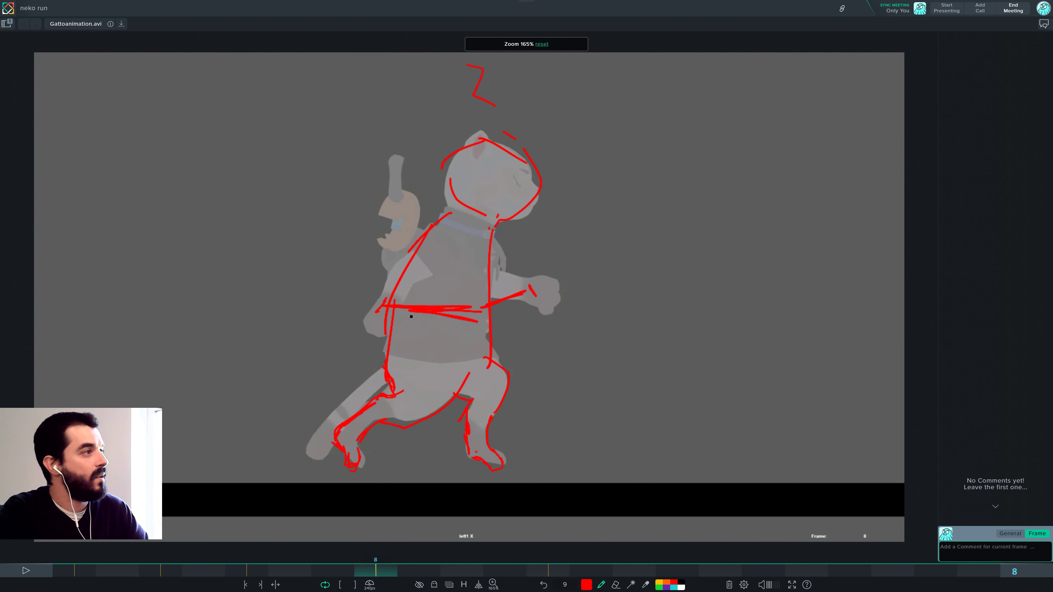
pyautogui.press('Right')
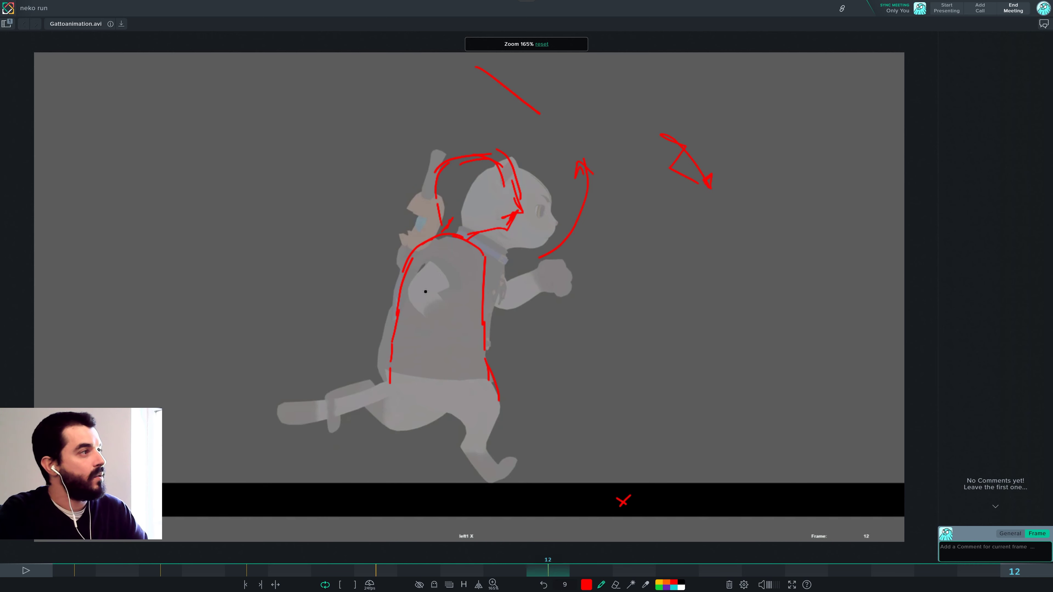
# - Sketch the near arm in red over the torso on frame 12, bent at the elbow with the forearm pointing down and forward
pyautogui.moveTo(440, 258)
pyautogui.mouseDown()
pyautogui.moveTo(419, 310)
pyautogui.moveTo(445, 334)
pyautogui.mouseUp()
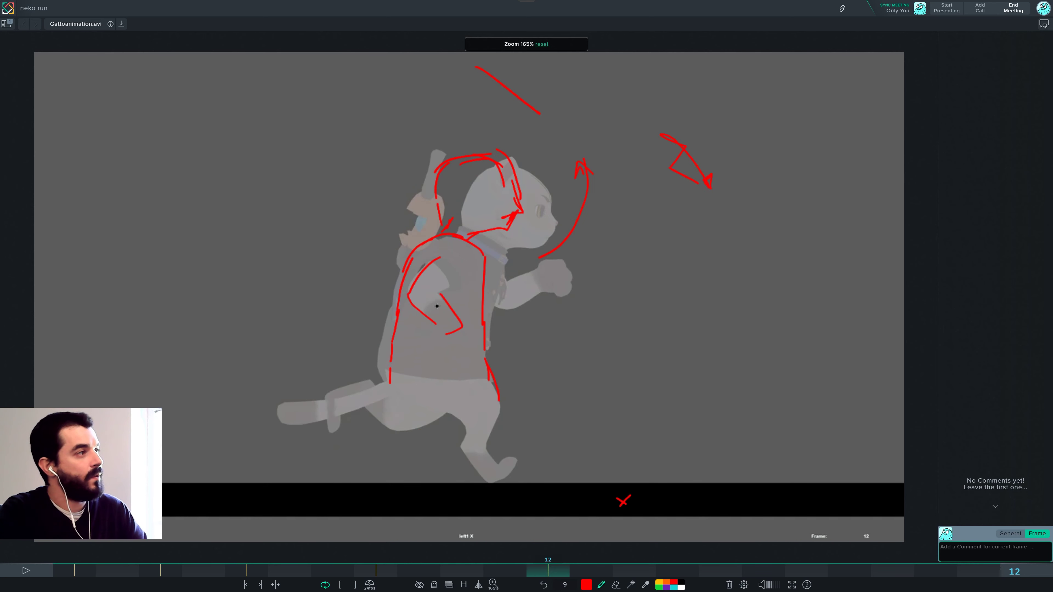
pyautogui.moveTo(466, 271)
pyautogui.mouseDown()
pyautogui.moveTo(451, 299)
pyautogui.moveTo(441, 254)
pyautogui.moveTo(416, 287)
pyautogui.mouseUp()
pyautogui.moveTo(424, 291)
pyautogui.mouseDown()
pyautogui.moveTo(437, 262)
pyautogui.moveTo(425, 295)
pyautogui.mouseUp()
pyautogui.moveTo(466, 258)
pyautogui.mouseDown()
pyautogui.moveTo(452, 298)
pyautogui.moveTo(428, 296)
pyautogui.mouseUp()
pyautogui.moveTo(448, 254); pyautogui.dragTo(428, 302)
pyautogui.moveTo(428, 302)
pyautogui.mouseDown()
pyautogui.moveTo(464, 343)
pyautogui.moveTo(434, 308)
pyautogui.moveTo(482, 334)
pyautogui.mouseUp()
pyautogui.moveTo(468, 348)
pyautogui.mouseDown()
pyautogui.moveTo(487, 359)
pyautogui.moveTo(463, 355)
pyautogui.mouseUp()
# - Add the near arm's red outline over the shoulder on frame 8 and return to frame 12
pyautogui.hotkey('shift', 'Left')
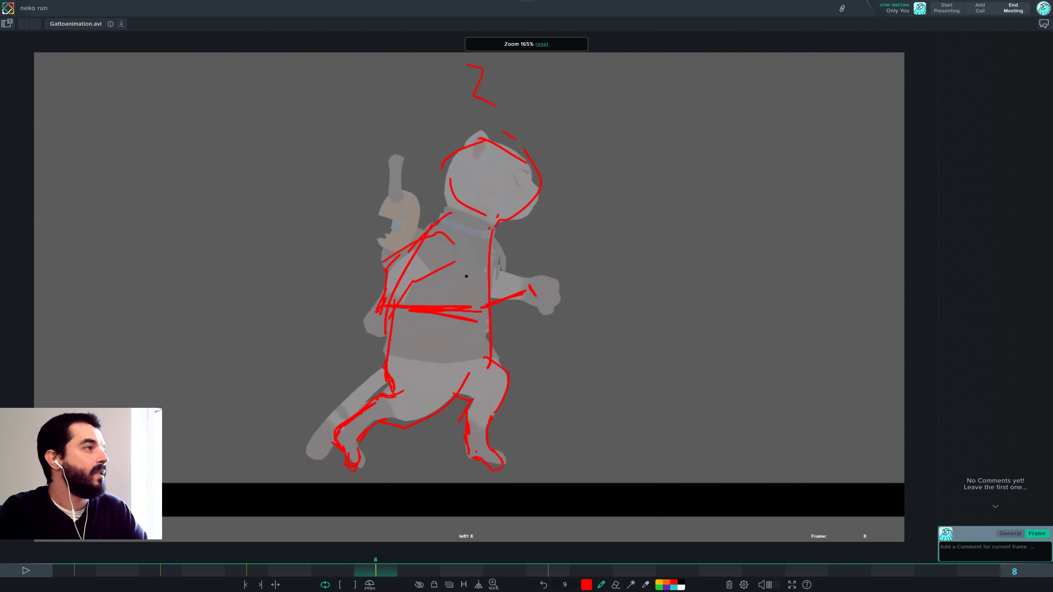
pyautogui.moveTo(440, 278)
pyautogui.mouseDown()
pyautogui.moveTo(508, 260)
pyautogui.moveTo(487, 259)
pyautogui.moveTo(479, 276)
pyautogui.moveTo(484, 261)
pyautogui.mouseUp()
pyautogui.hotkey('shift', 'Right')
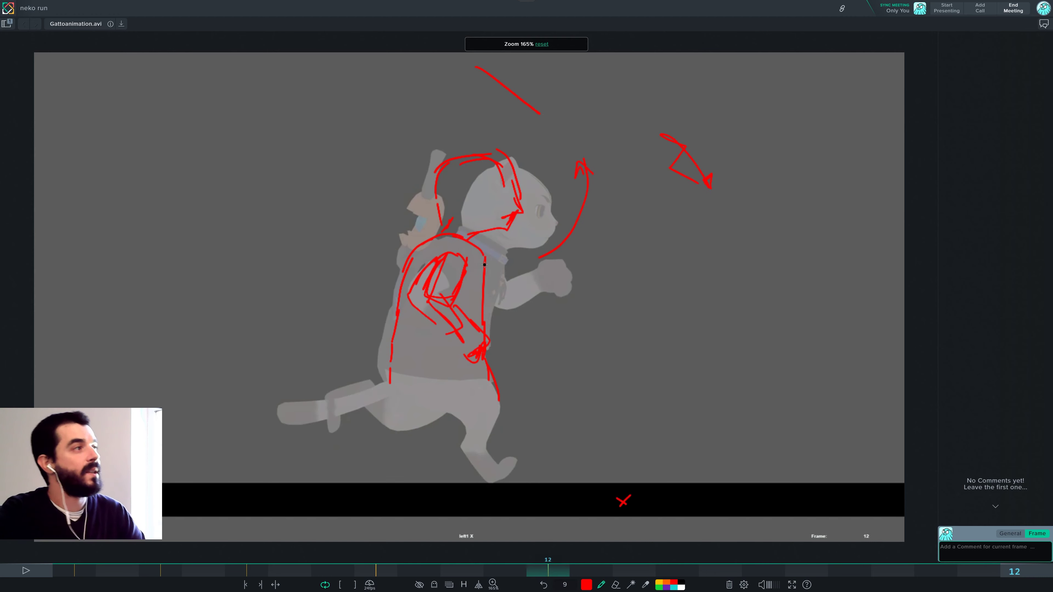
# - Compare the frame 12 arm sketch with the surrounding frames and play back the annotated run cycle
pyautogui.press('Right')
pyautogui.press('Right')
pyautogui.press('Right')
pyautogui.press('Right')
pyautogui.press('Right')
pyautogui.press('Right')
pyautogui.press('Right')
pyautogui.press('Right')
pyautogui.press('Left')
pyautogui.press('Left')
pyautogui.press('Left')
pyautogui.press('Left')
pyautogui.press('Left')
pyautogui.press('Left')
pyautogui.press('Left')
pyautogui.press('Left')
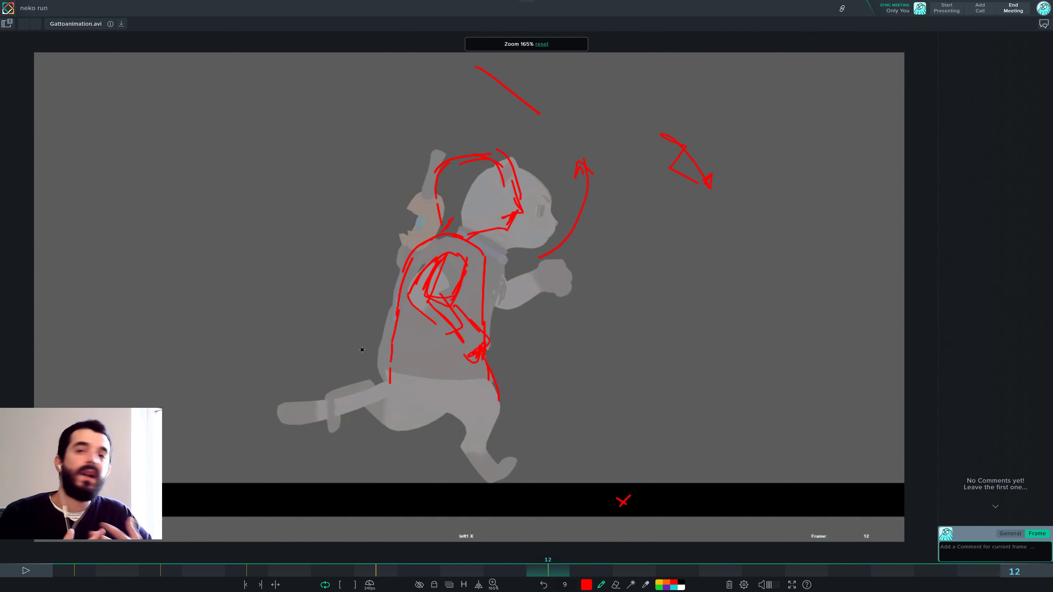
pyautogui.press('space')
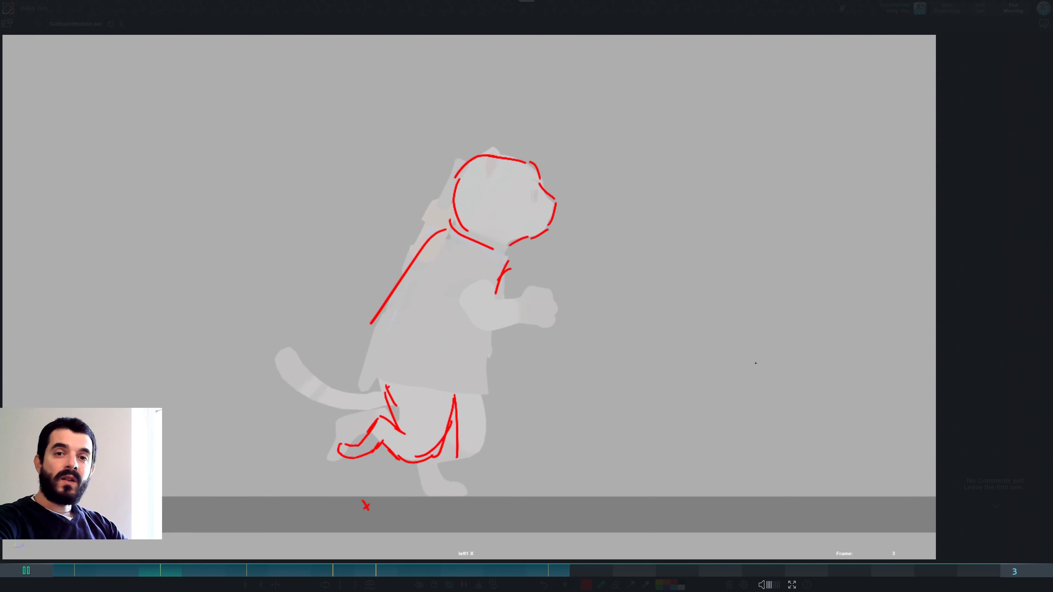